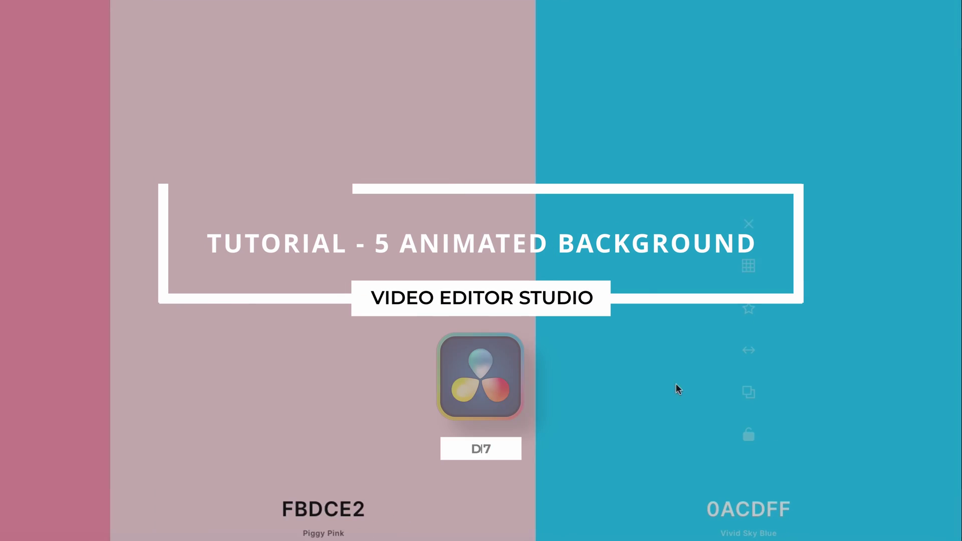
left_click(804, 430)
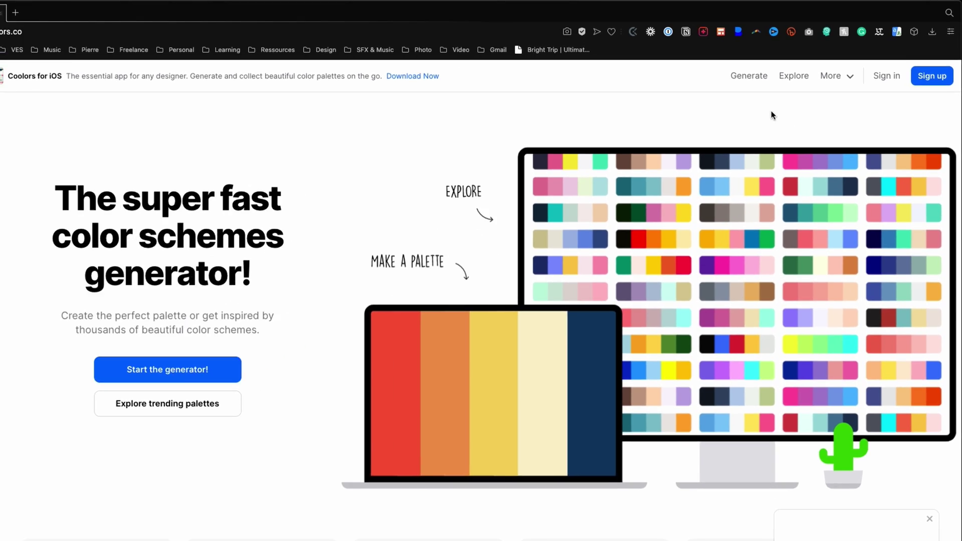
Step: Open the Coolors palette generator and generate a series of random colour palettes
left_click(752, 76)
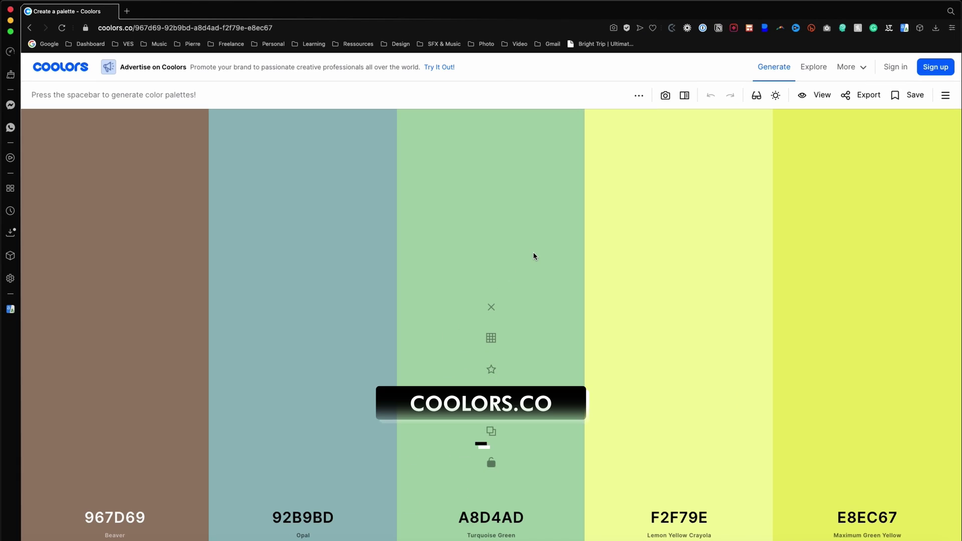
key("space")
key("space")
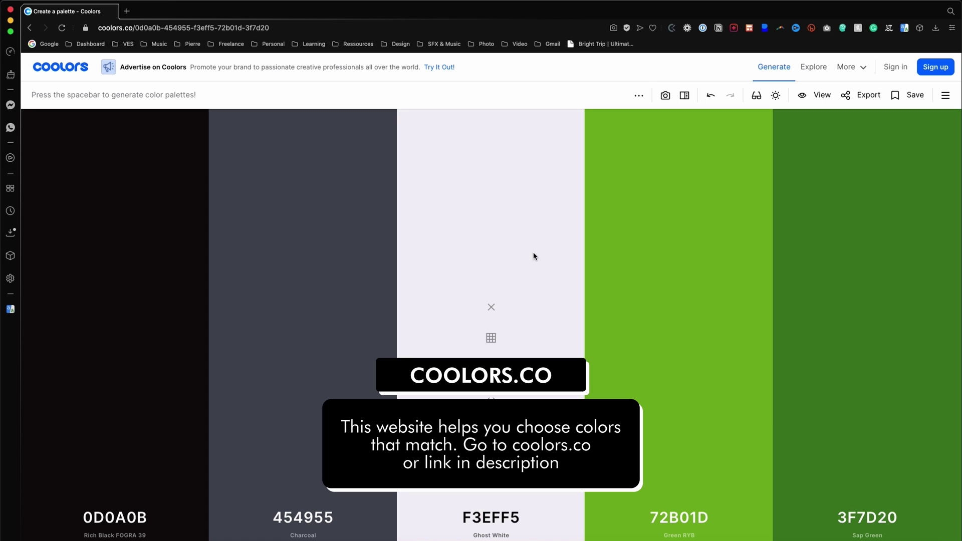
key("space")
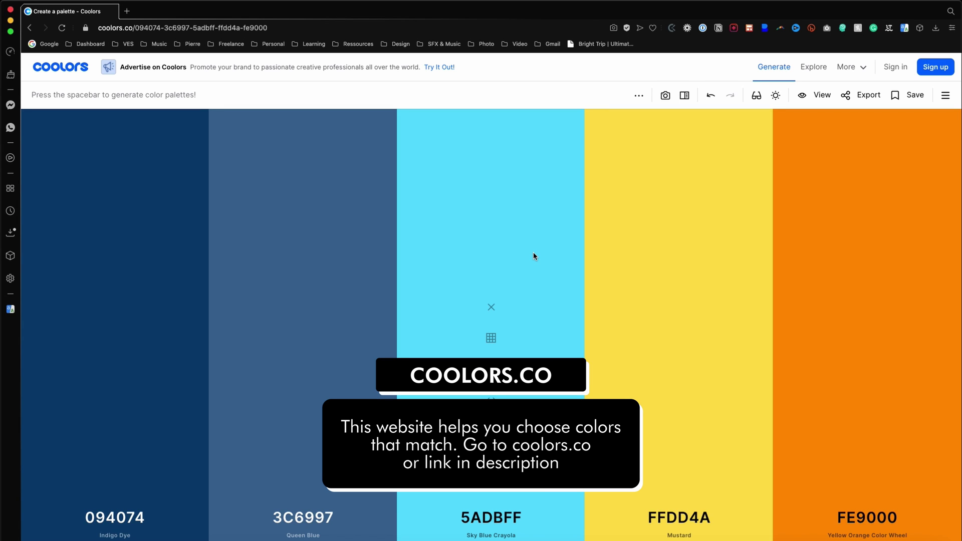
key("space")
key("space")
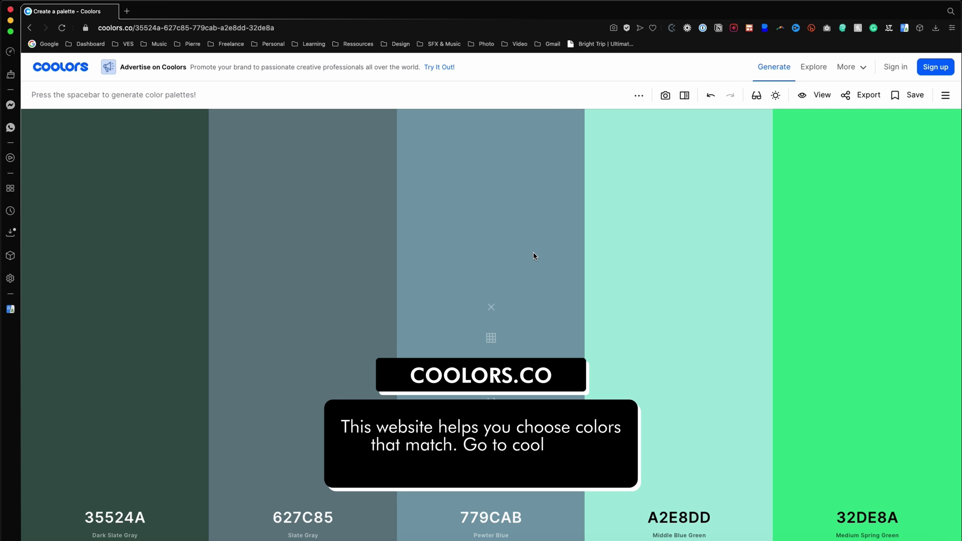
key("space")
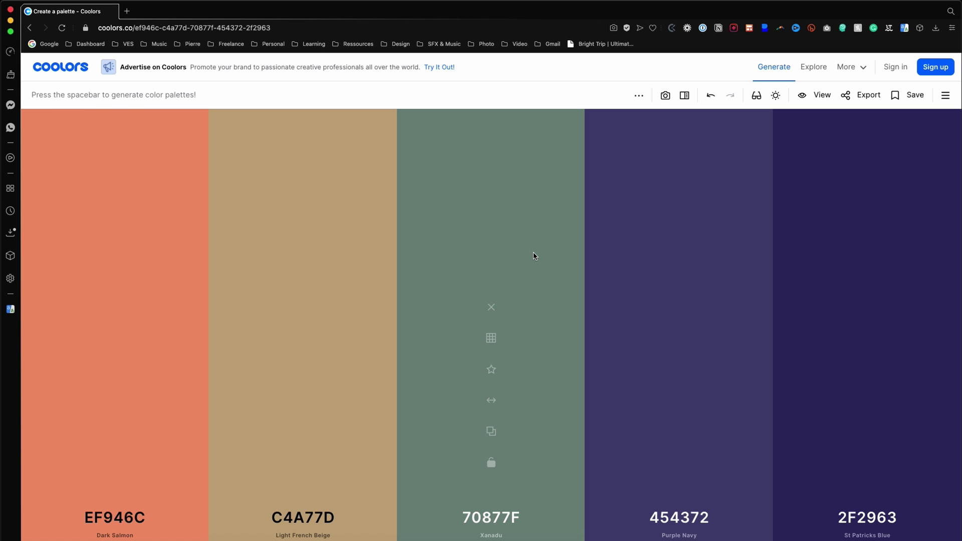
key("space")
key("space")
key("space")
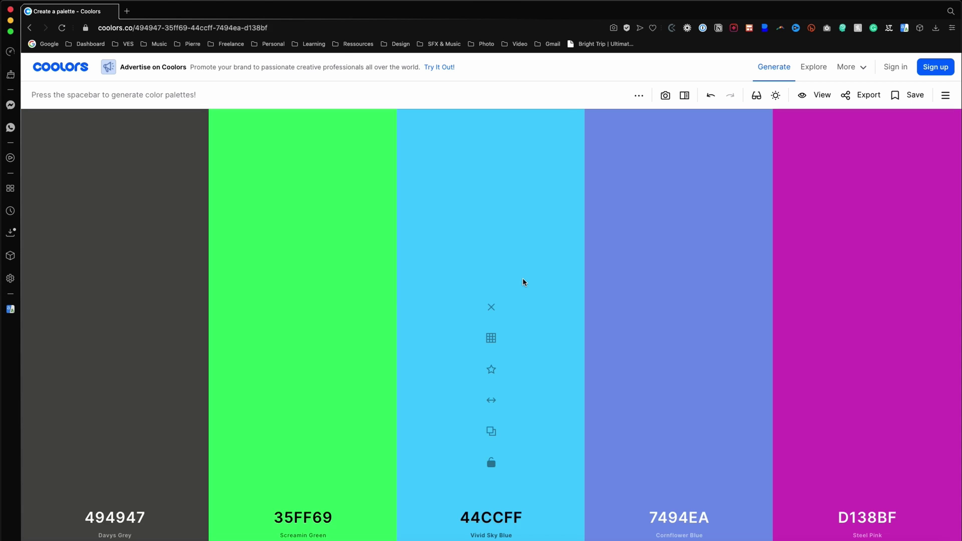
key("space")
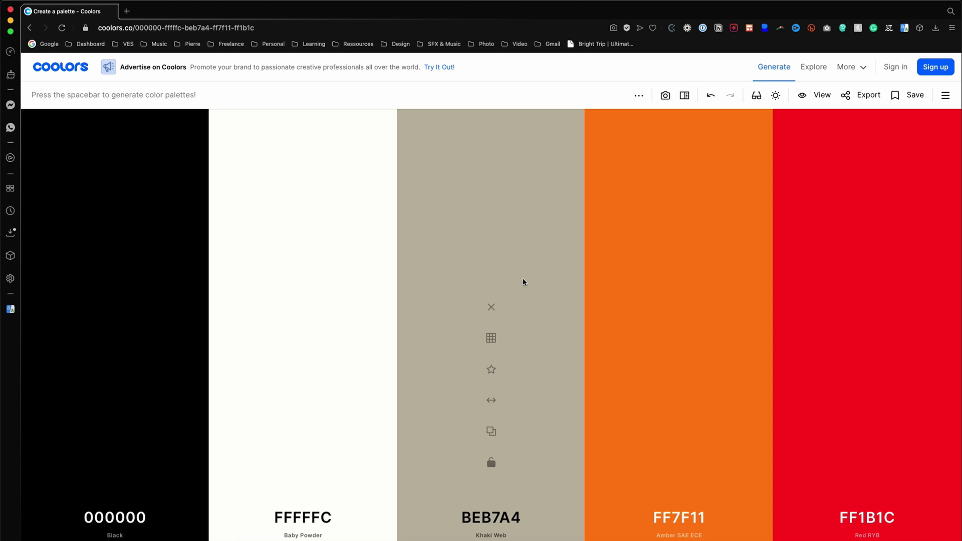
key("space")
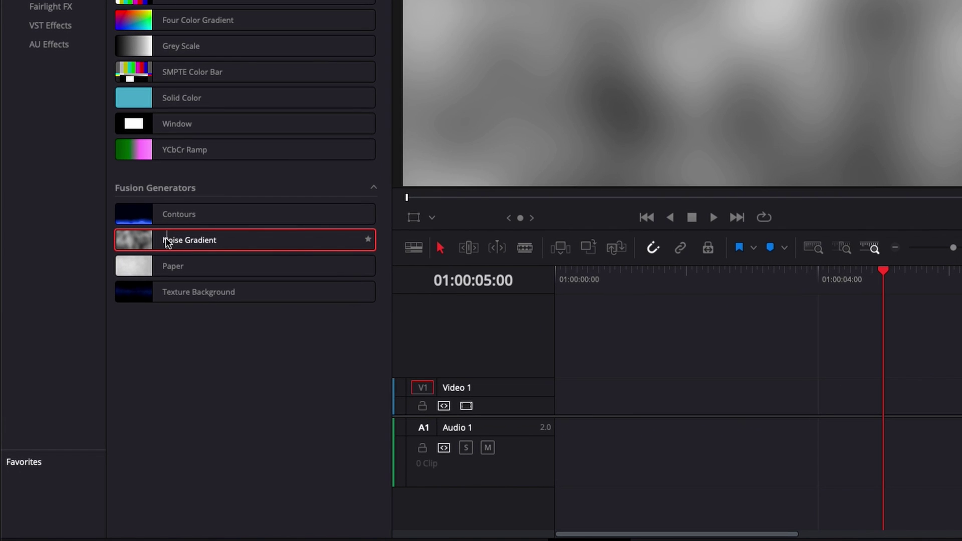
Step: Place the Noise Gradient generator at the start of the Video 1 track and switch it to version 4
left_click_drag(167, 240, 575, 378)
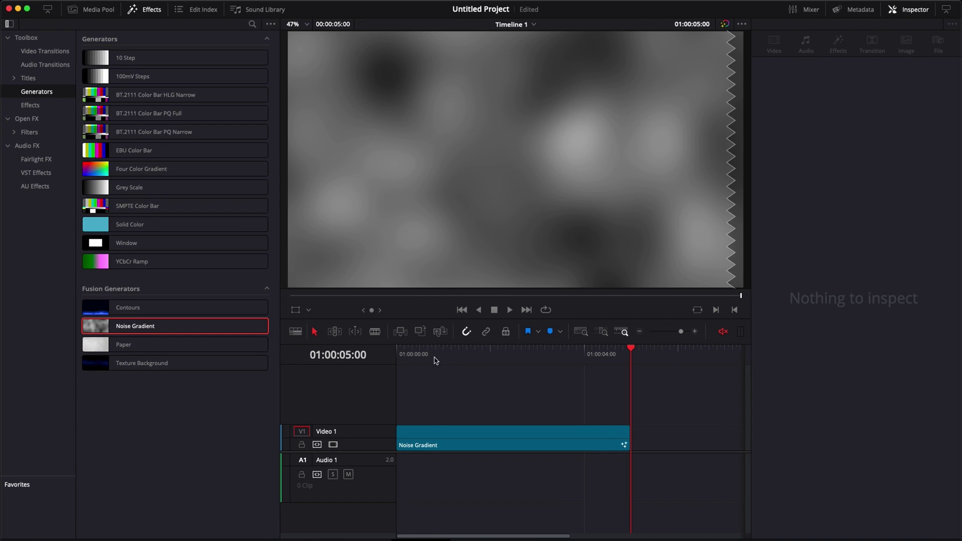
left_click_drag(435, 361, 504, 362)
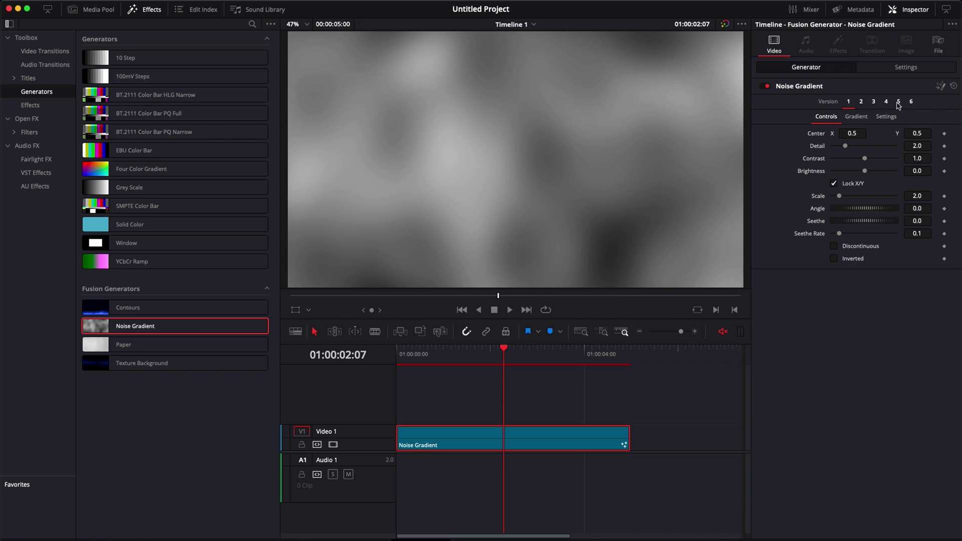
left_click(886, 102)
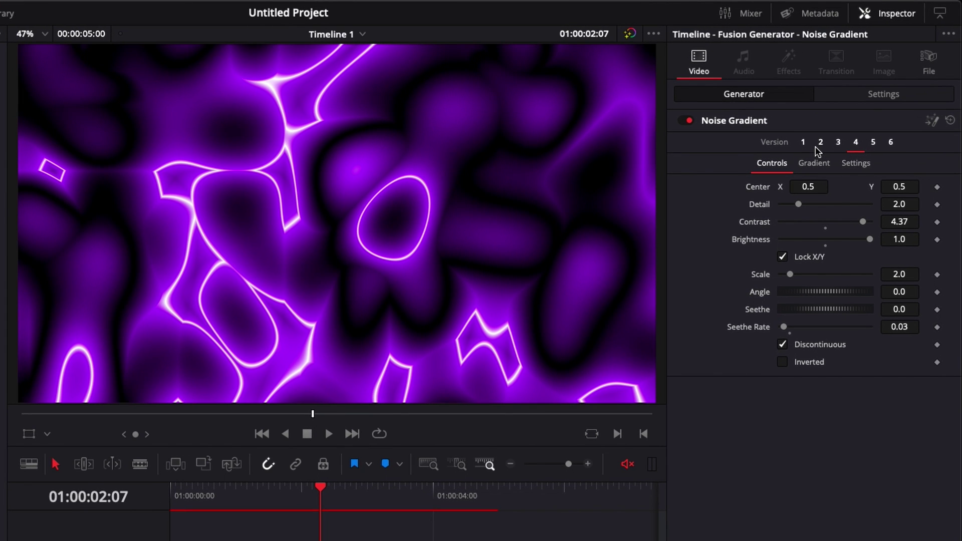
Step: Copy the hex code 0ACDFF from the Coolors palette and apply it to the purple stop of the Noise Gradient in DaVinci Resolve
left_click(813, 164)
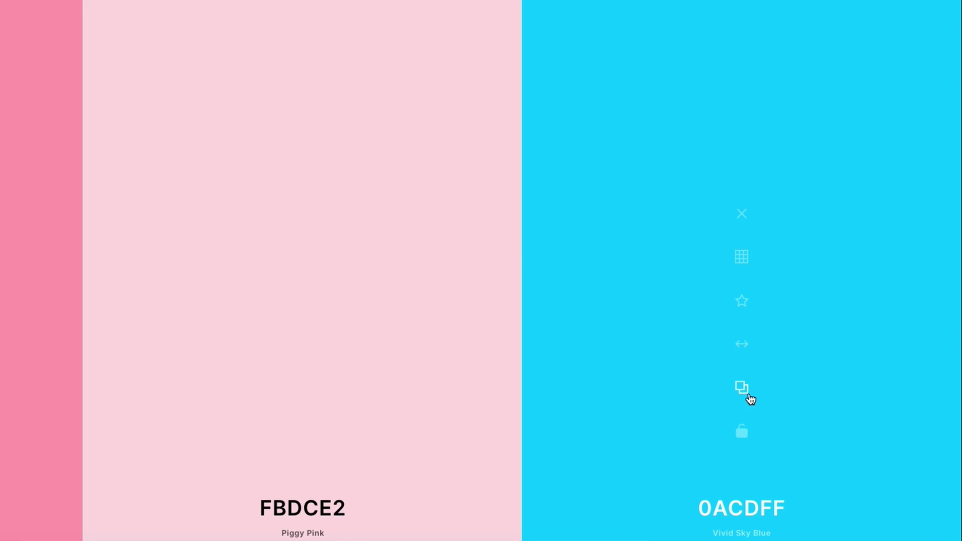
left_click(745, 391)
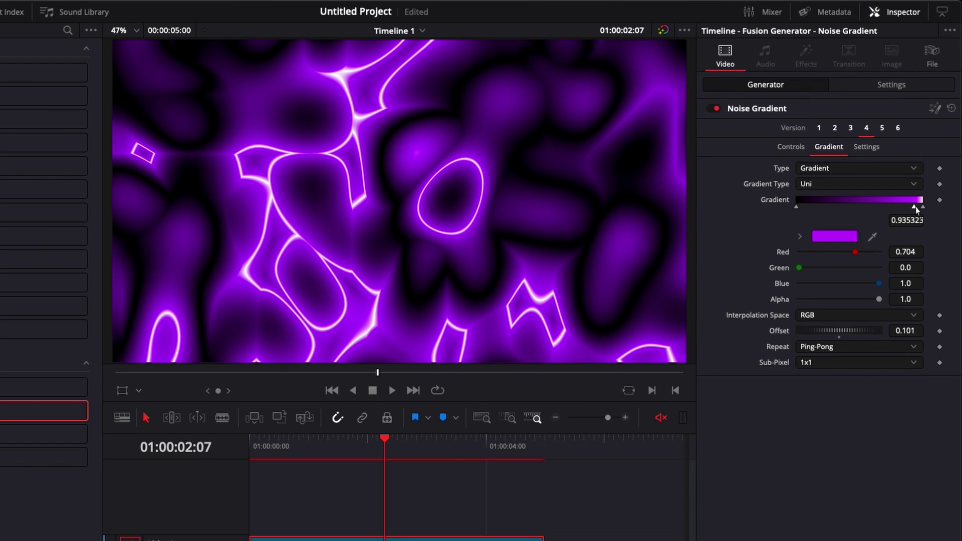
left_click(831, 237)
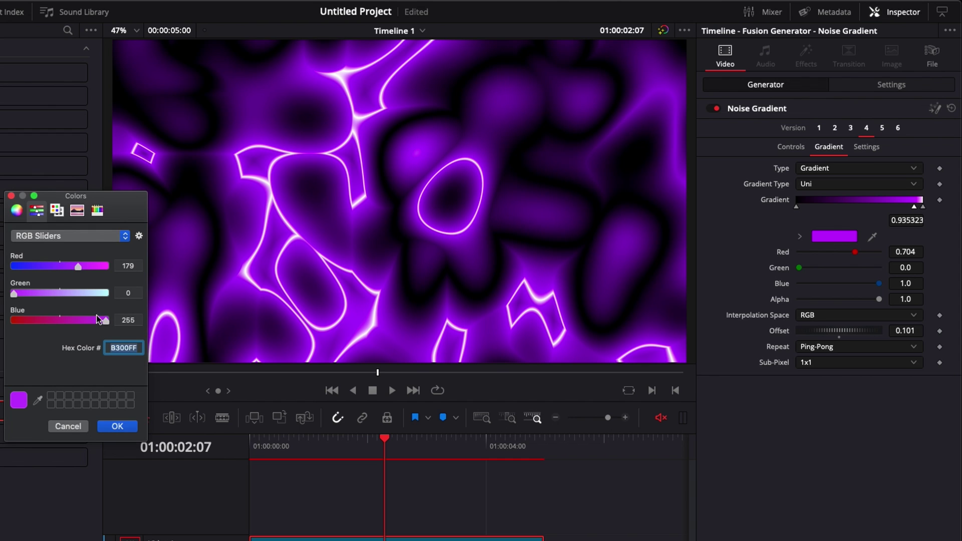
right_click(123, 343)
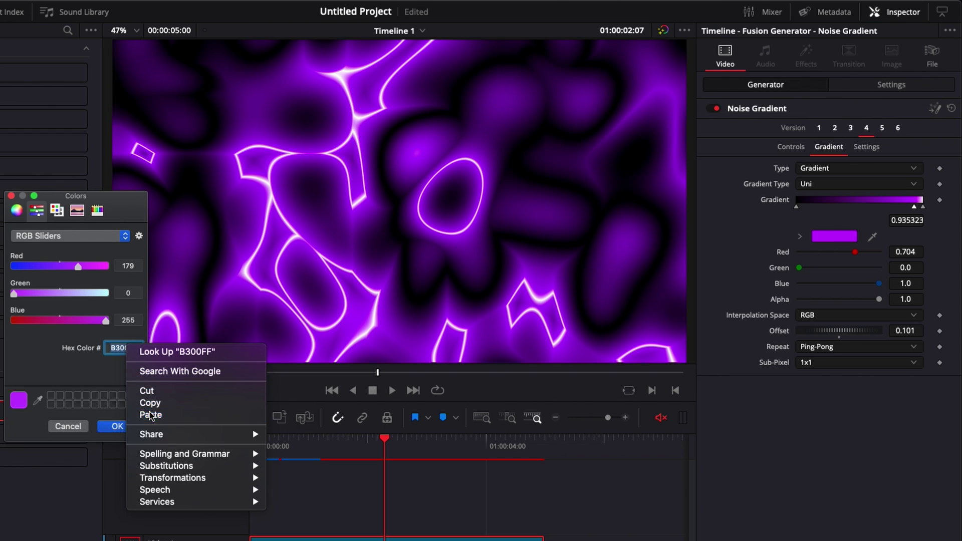
left_click(165, 416)
left_click(116, 427)
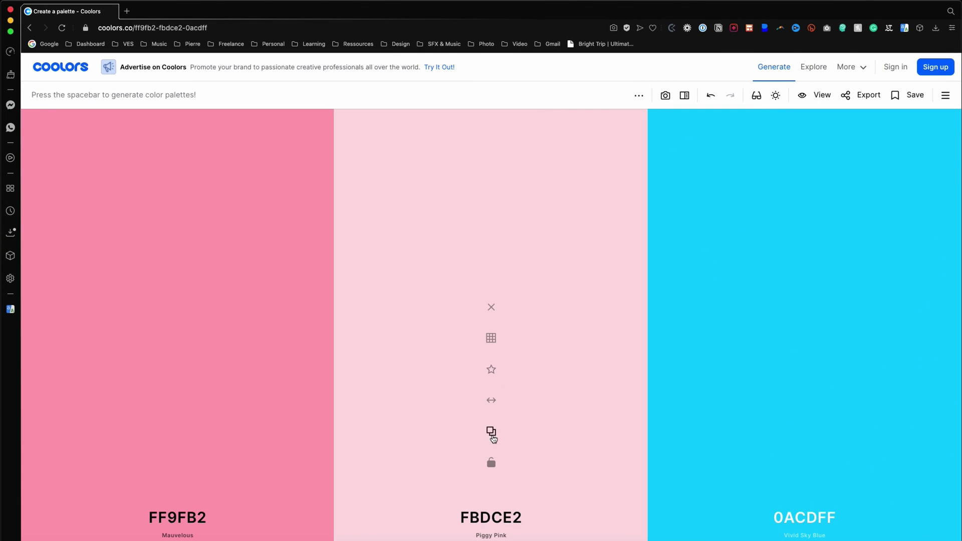
Step: Copy the hex code FBDCE2 from the Coolors palette and apply it to the white end stop of the gradient
left_click(493, 434)
left_click(10, 21)
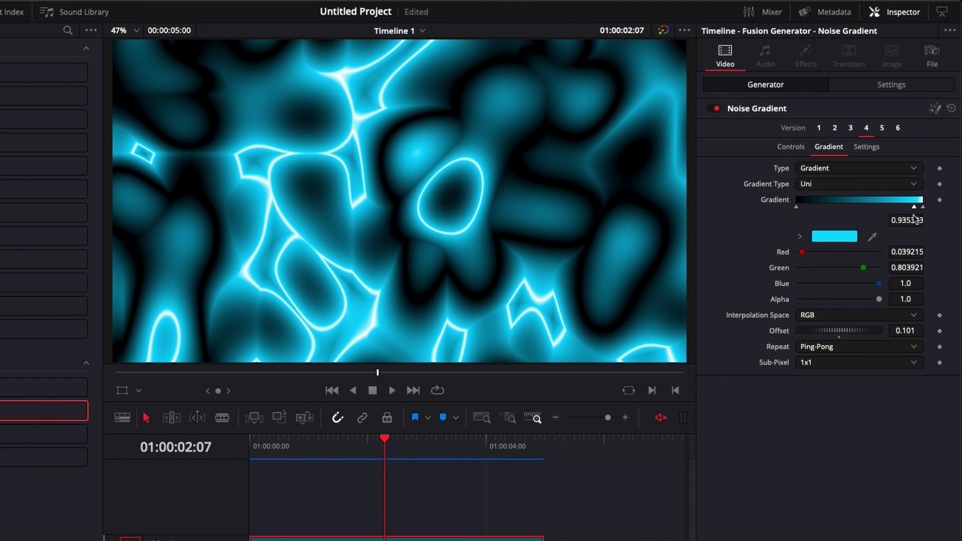
left_click(923, 206)
left_click(846, 239)
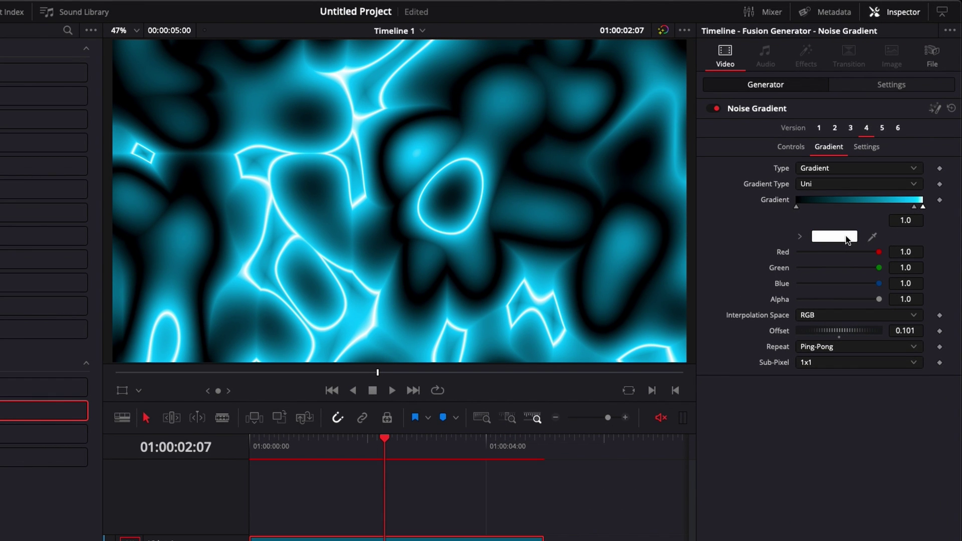
right_click(117, 350)
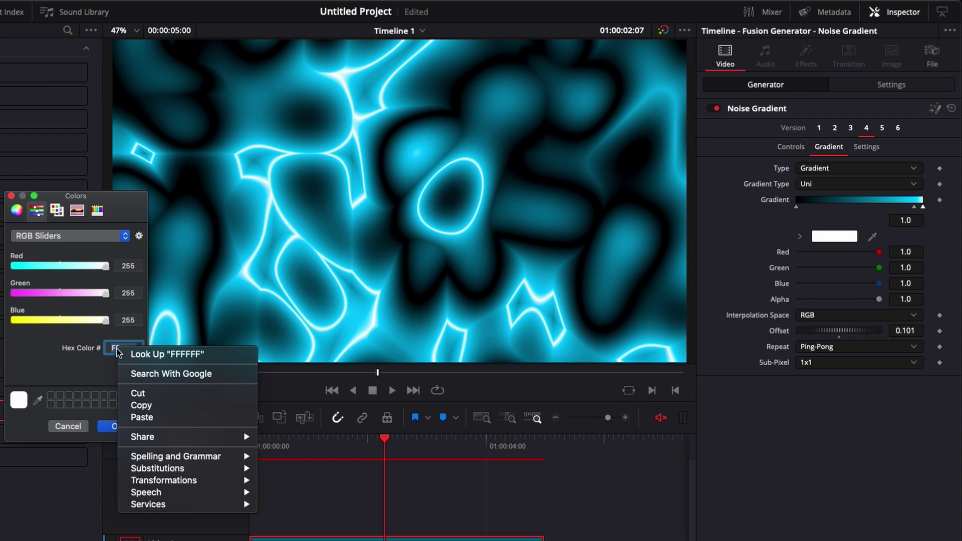
left_click(134, 418)
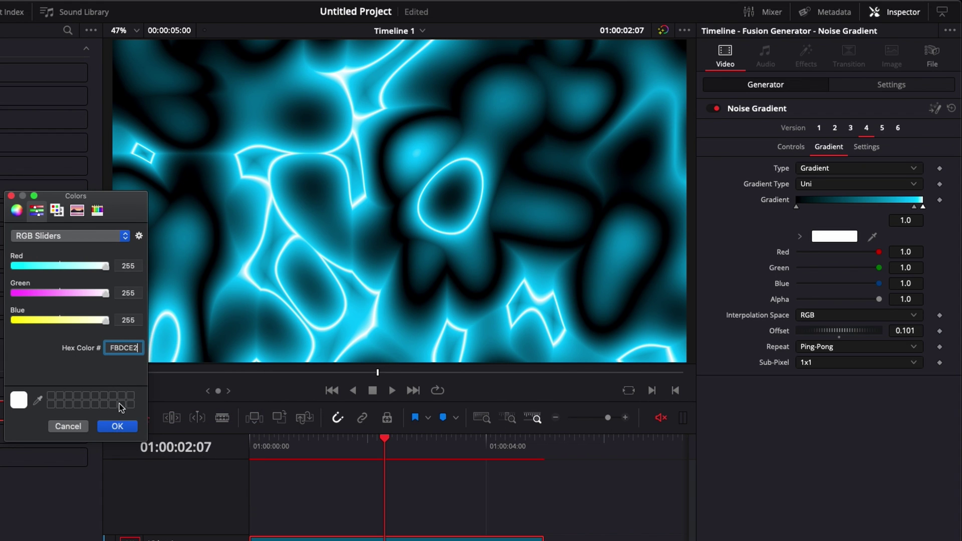
left_click(117, 427)
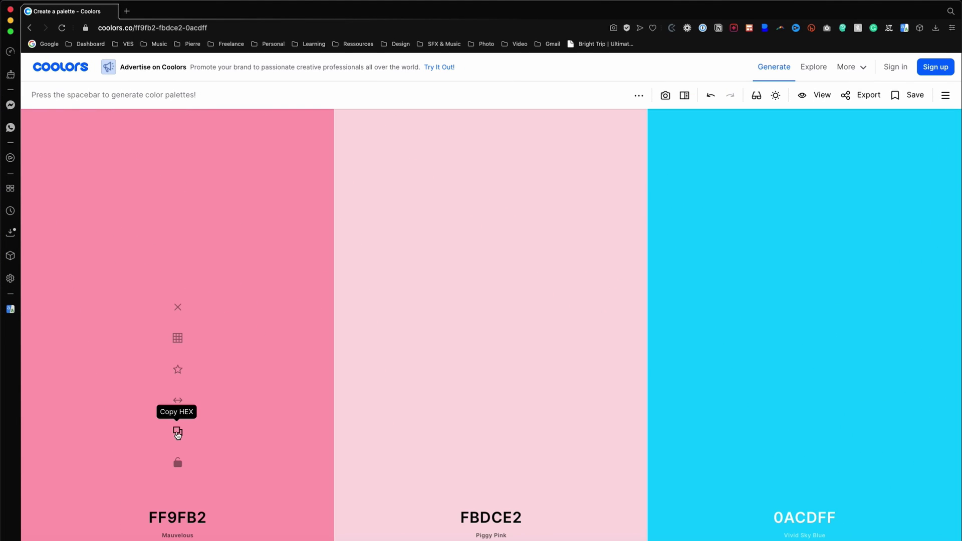
Step: Copy the hex code FF9FB2 from Coolors, apply it to the gradient's black start stop, and play back the recoloured animation
left_click(178, 433)
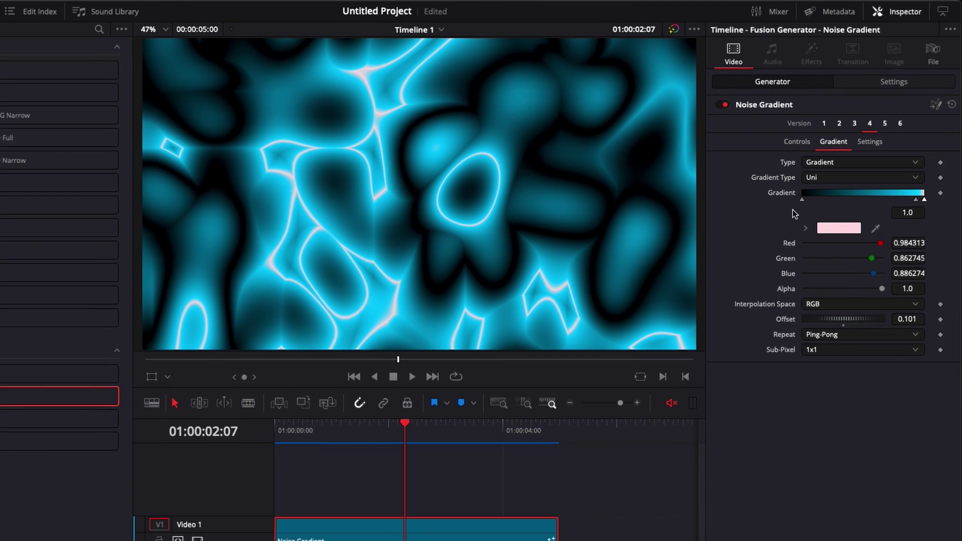
left_click(796, 207)
left_click(839, 238)
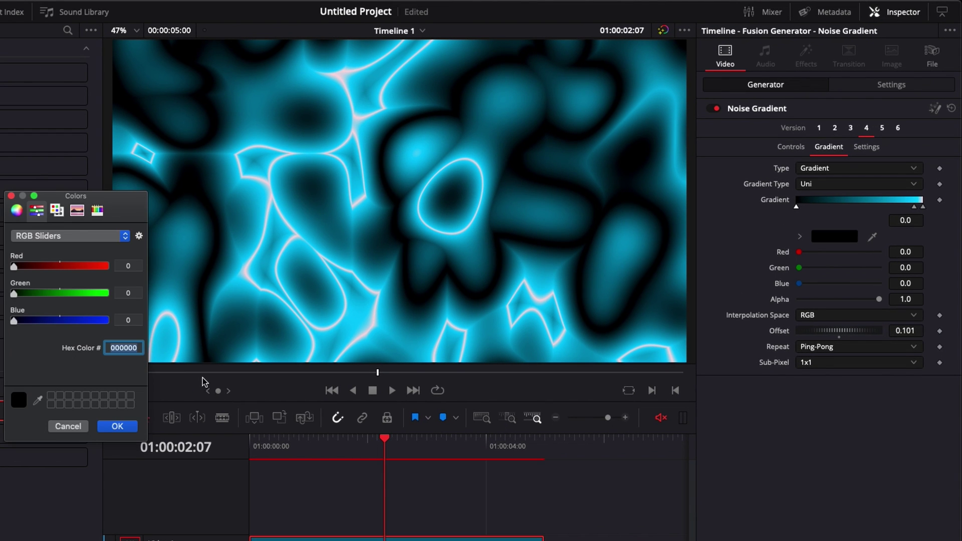
right_click(130, 345)
left_click(150, 414)
left_click(111, 426)
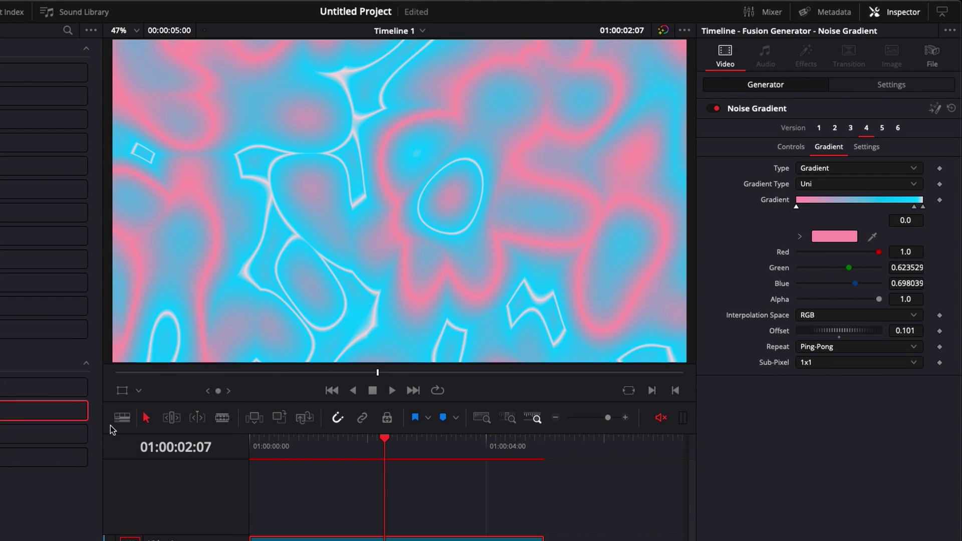
key("space")
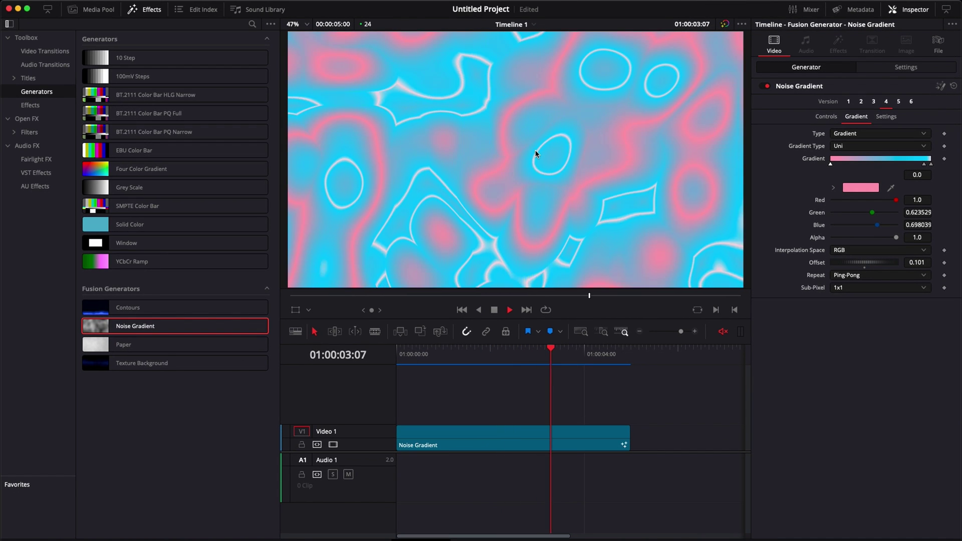
key("space")
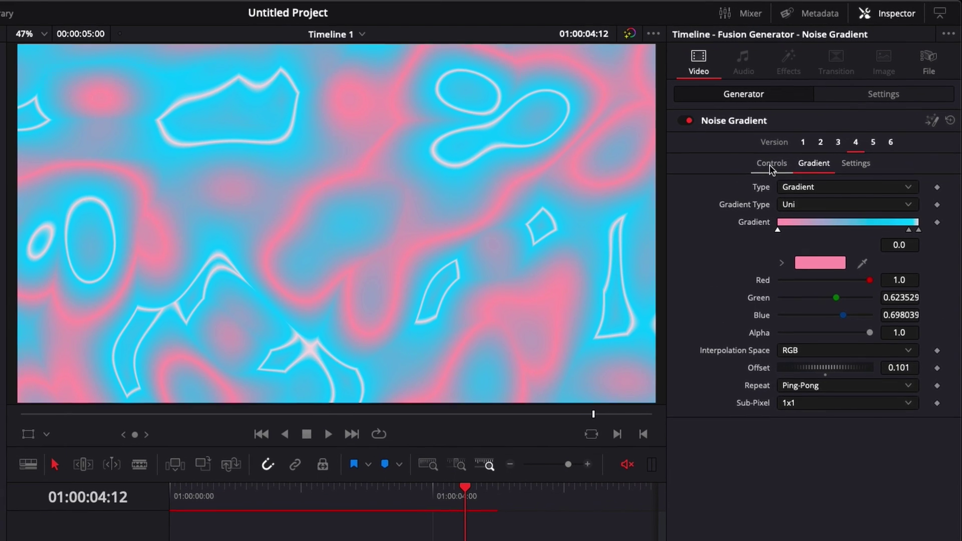
Step: Set the Noise Gradient's Detail to 0.79, Contrast to 3.92 and Brightness to -0.16
left_click(825, 118)
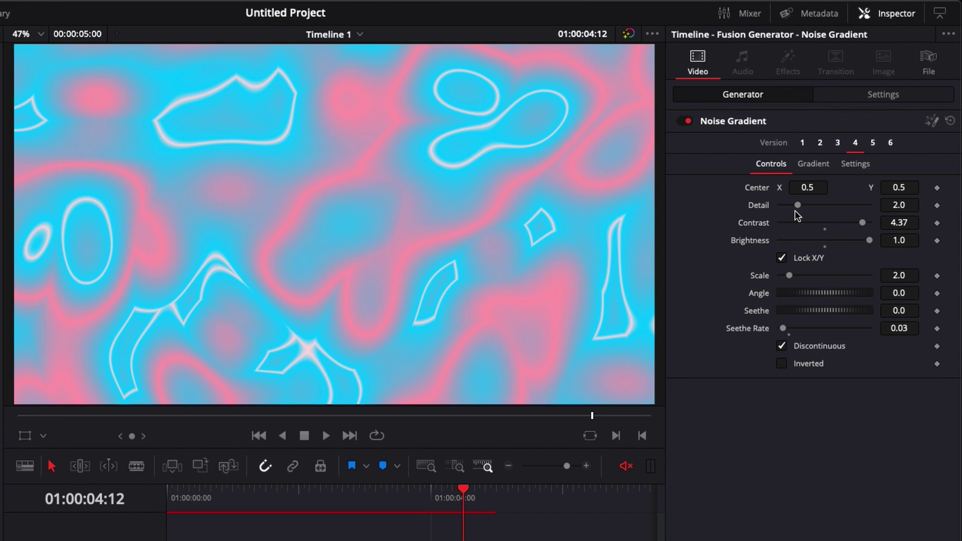
left_click_drag(797, 204, 786, 205)
left_click_drag(862, 221, 860, 240)
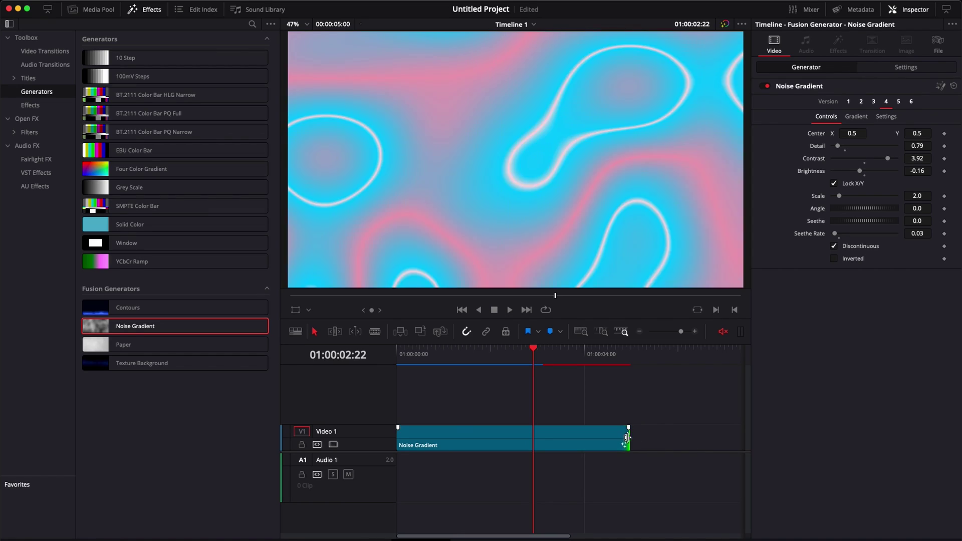
Step: Extend the end of the Noise Gradient clip to a duration of about 00:00:17:10 and play it back
left_click_drag(627, 439, 741, 439)
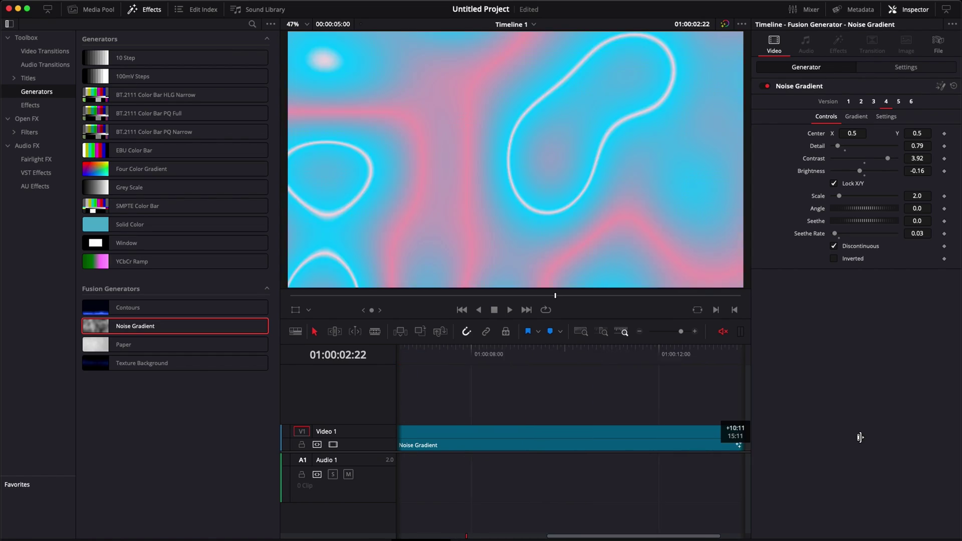
key("space")
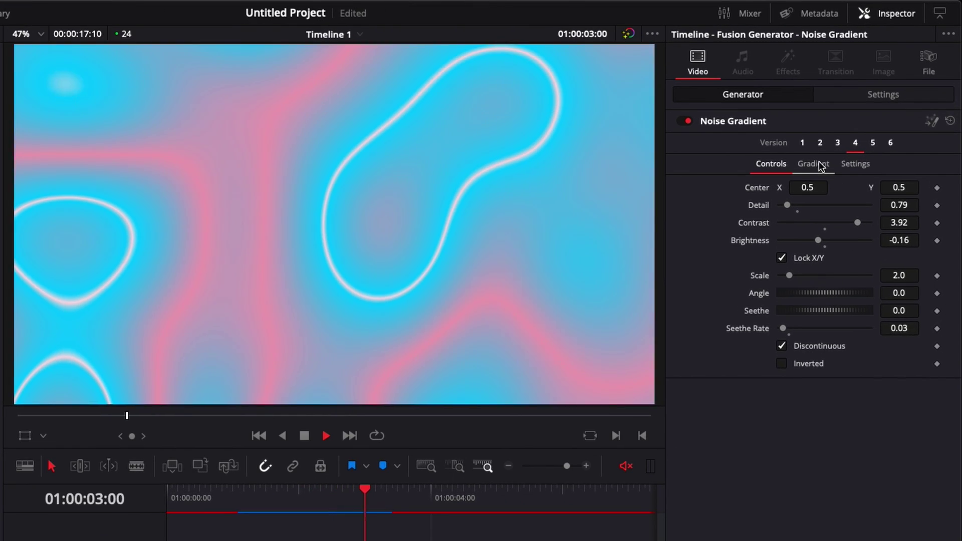
left_click(817, 162)
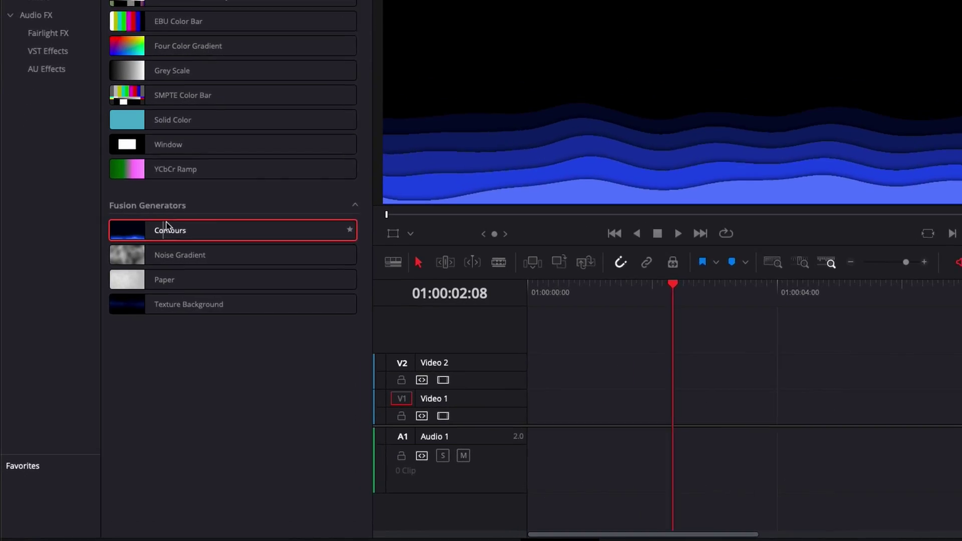
Step: Add a Contours generator lasting about 00:00:15:02 to the Video 1 track and set it to version 5
left_click_drag(167, 226, 532, 414)
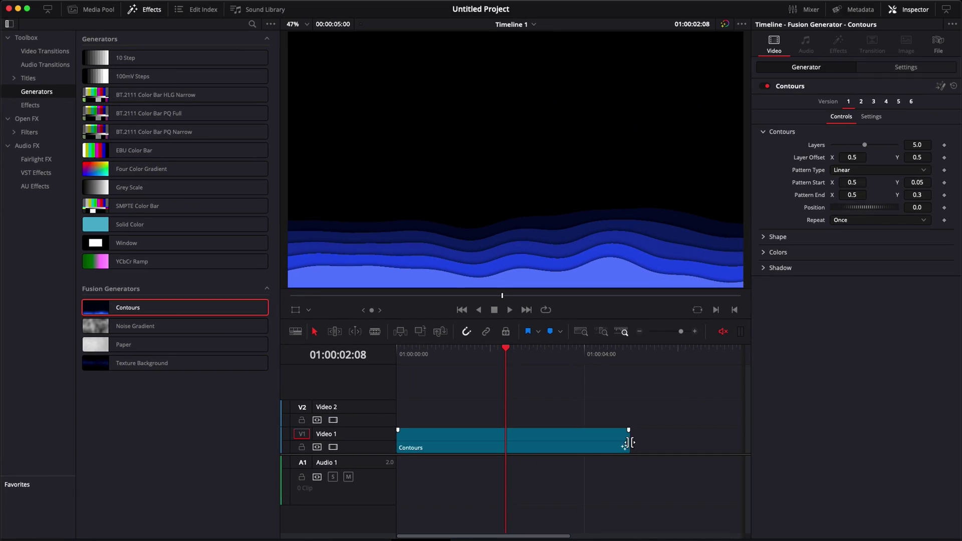
left_click_drag(629, 443, 777, 459)
left_click(527, 360)
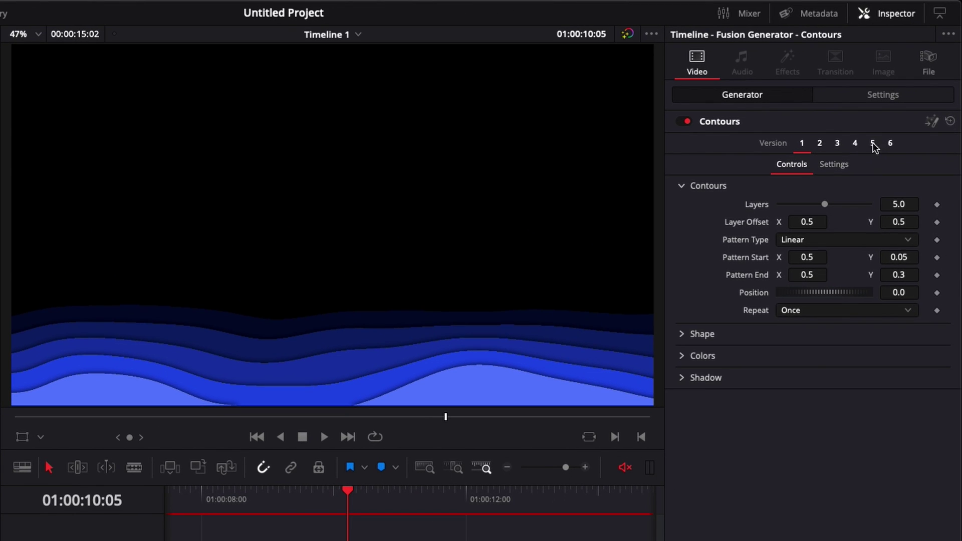
left_click(873, 144)
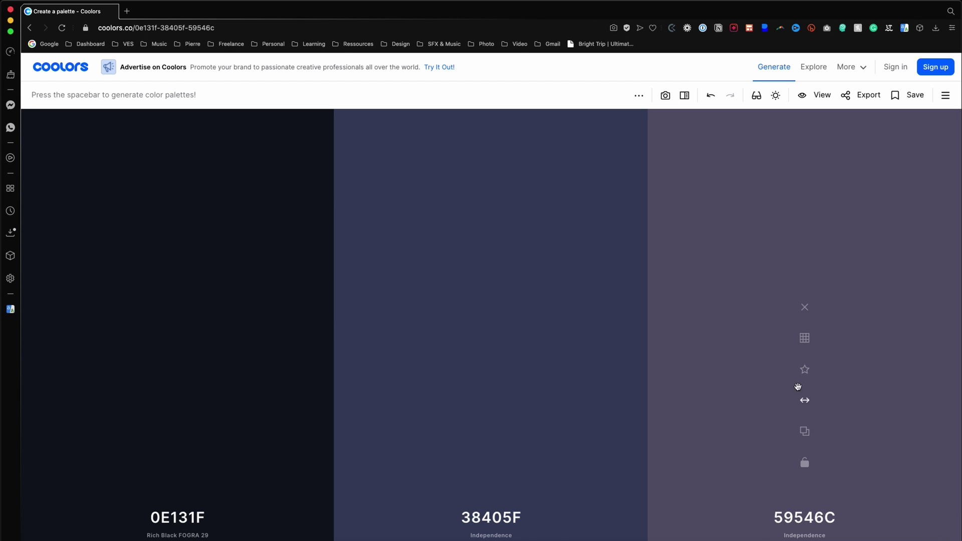
Step: Copy the hex code 59546C from Coolors and apply it to the Contours generator's pink line colour
left_click(805, 432)
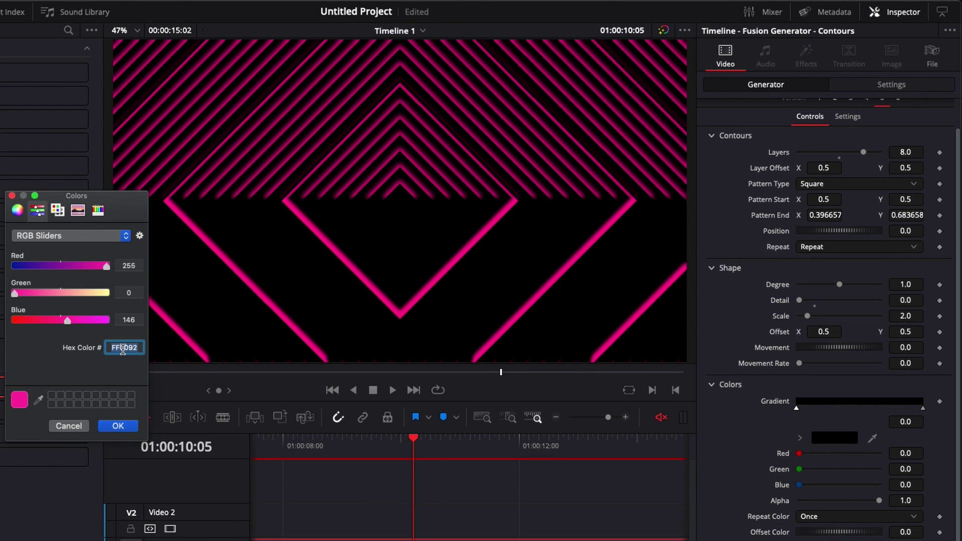
right_click(123, 349)
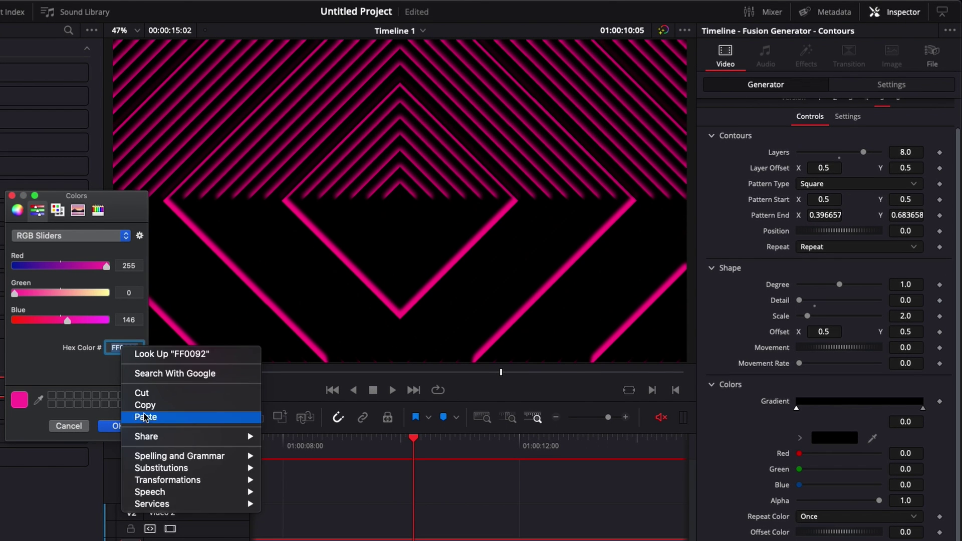
left_click(132, 417)
left_click(118, 426)
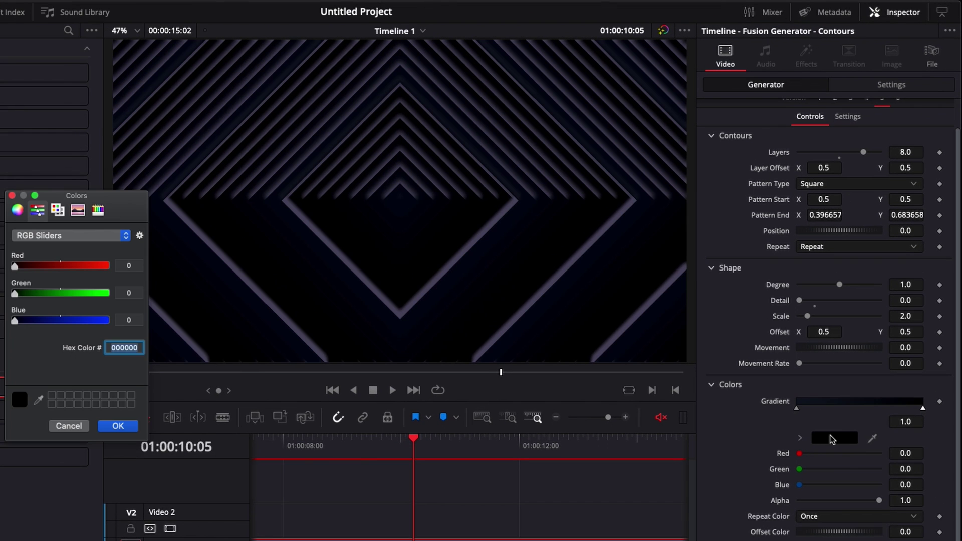
Step: Set the black end stop of the Contours gradient to the hex code 0E131F
right_click(133, 347)
left_click(211, 419)
left_click(130, 427)
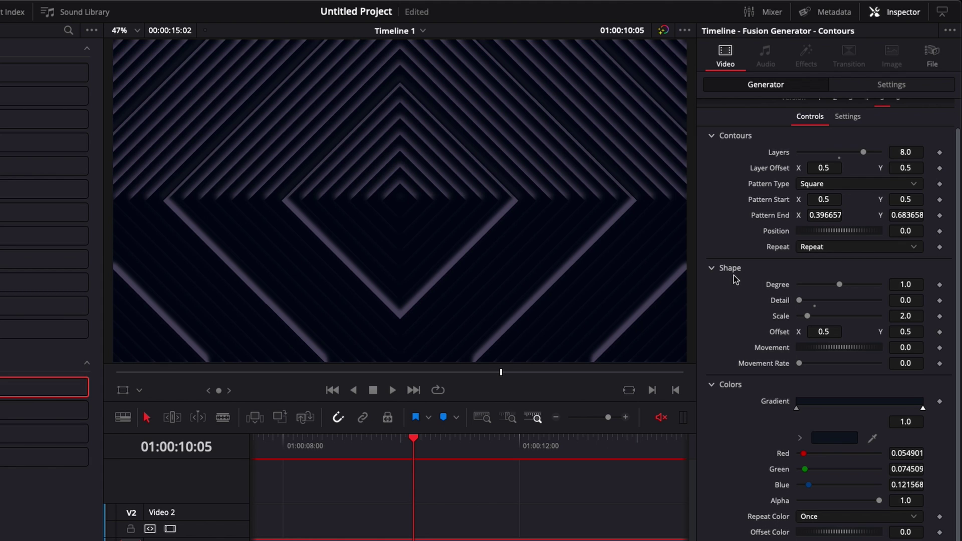
Step: Set the Contours shape's Movement Rate to 0.087, Detail to 0.87 and Scale to 17.48, and save the project
scroll(733, 275, "up", 1)
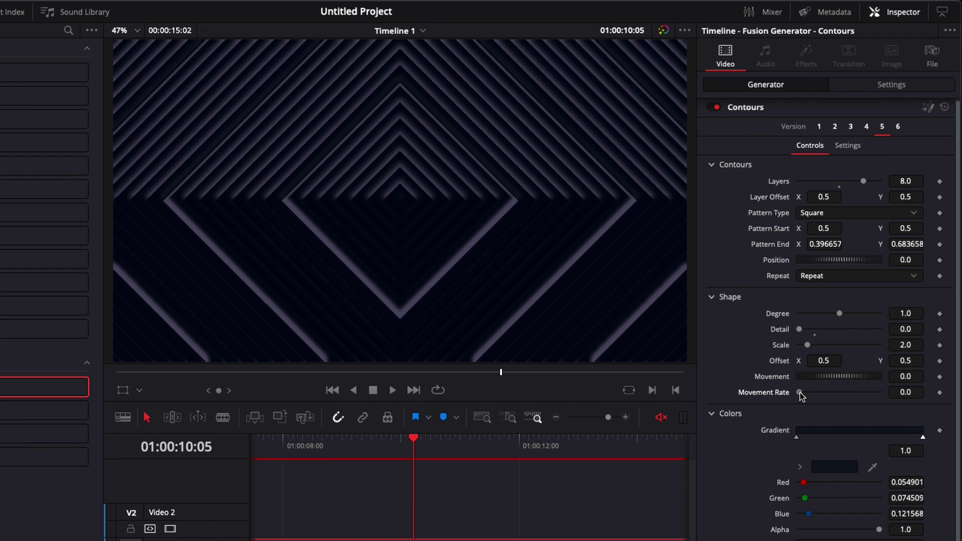
left_click_drag(800, 393, 808, 394)
key("ctrl+s")
left_click_drag(800, 329, 870, 345)
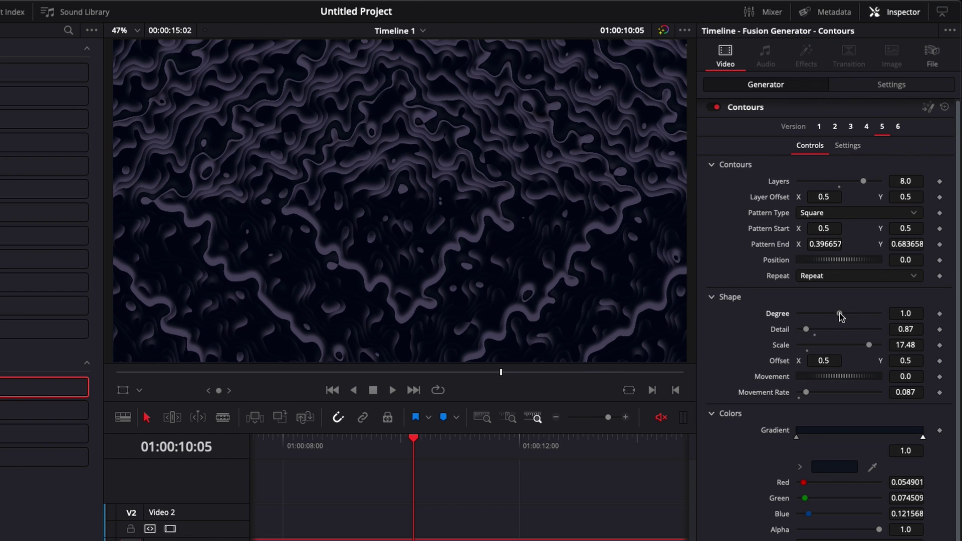
Step: Set the Contours shape's Degree to 2.02 and Detail to 0.94, and reduce its Scale to below 12.28
left_click_drag(840, 313, 855, 311)
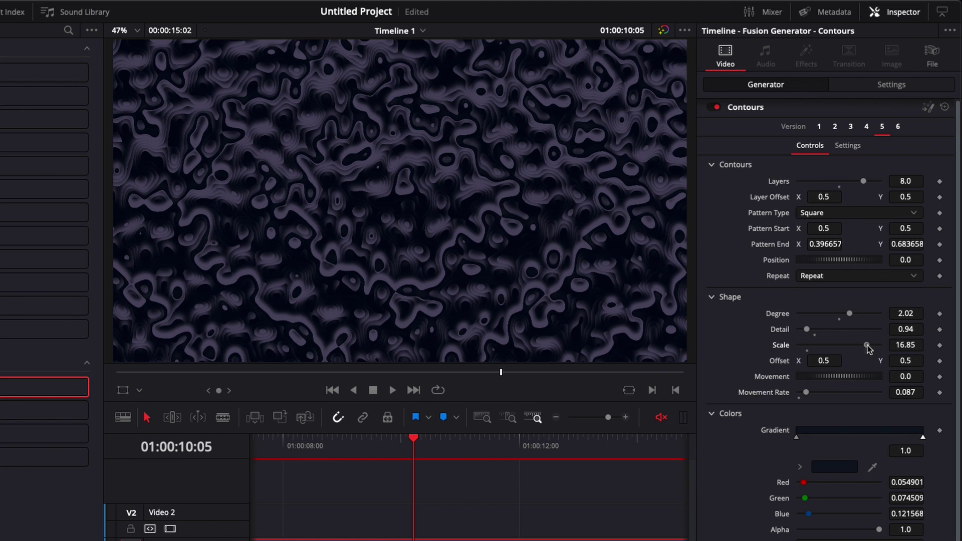
left_click_drag(868, 345, 849, 345)
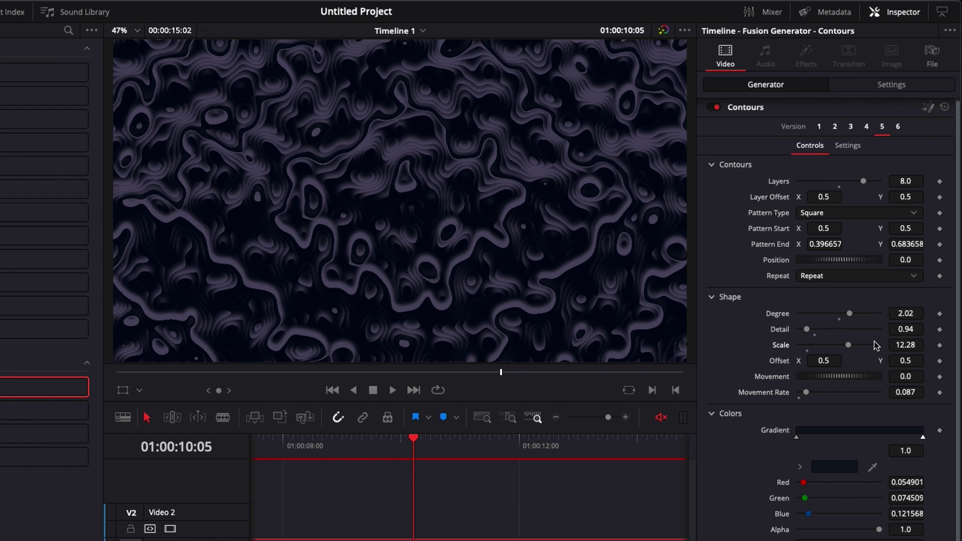
left_click_drag(849, 346, 826, 343)
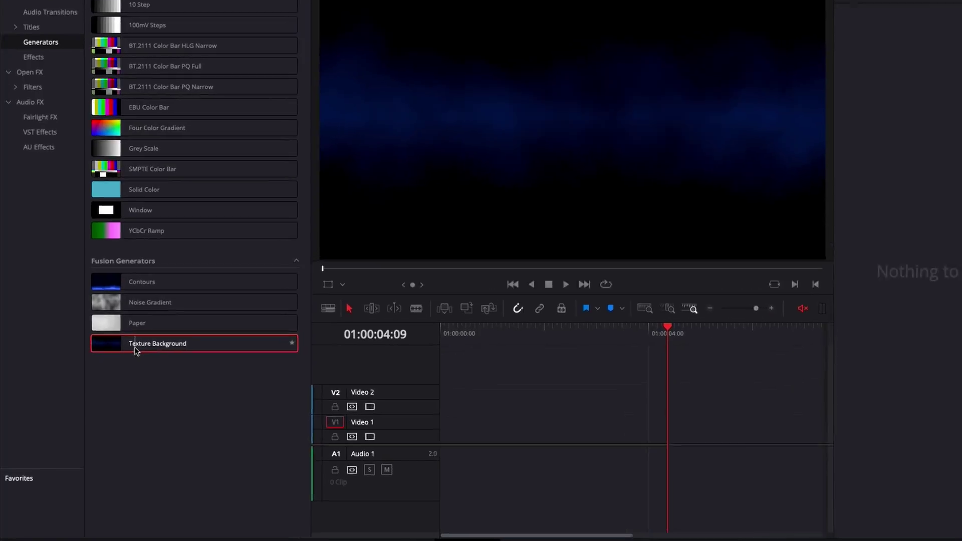
Step: Add a Texture Background generator lasting about 00:00:15:20 to the Video 1 track
left_click_drag(135, 347, 580, 408)
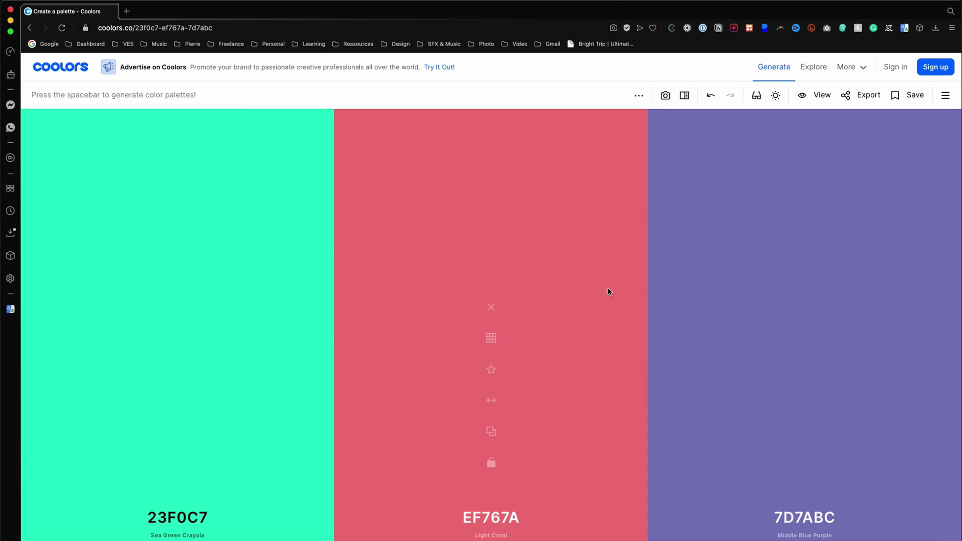
Step: Add a middle stop at about 0.49 to the Texture Background's gradient and recolour the stops with 7D7ABC, EF767A and 23F0C7 from Coolors
left_click(804, 432)
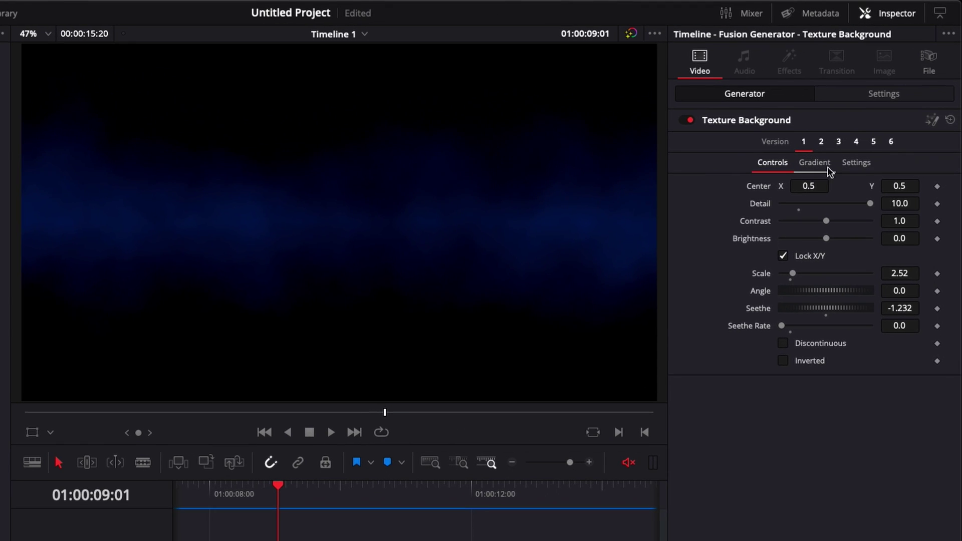
left_click(820, 164)
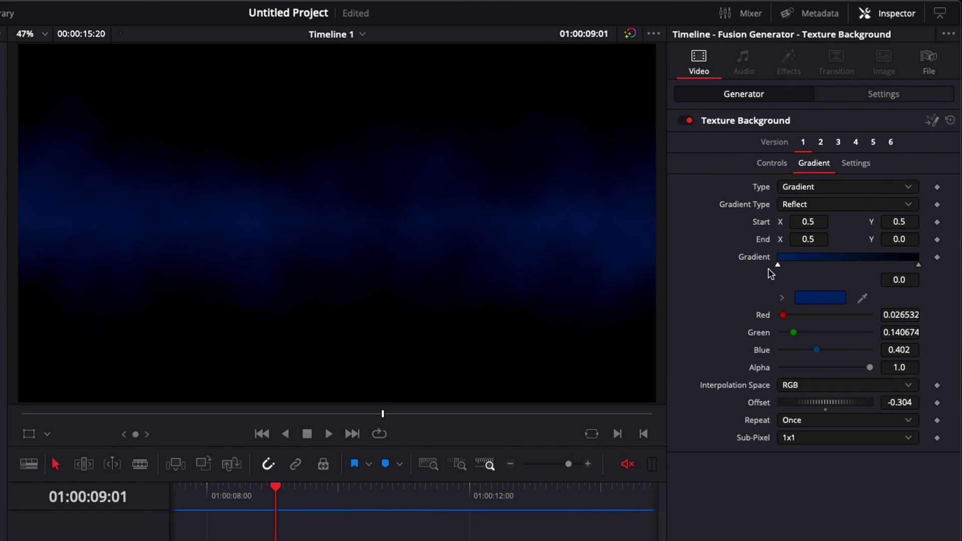
left_click(846, 258)
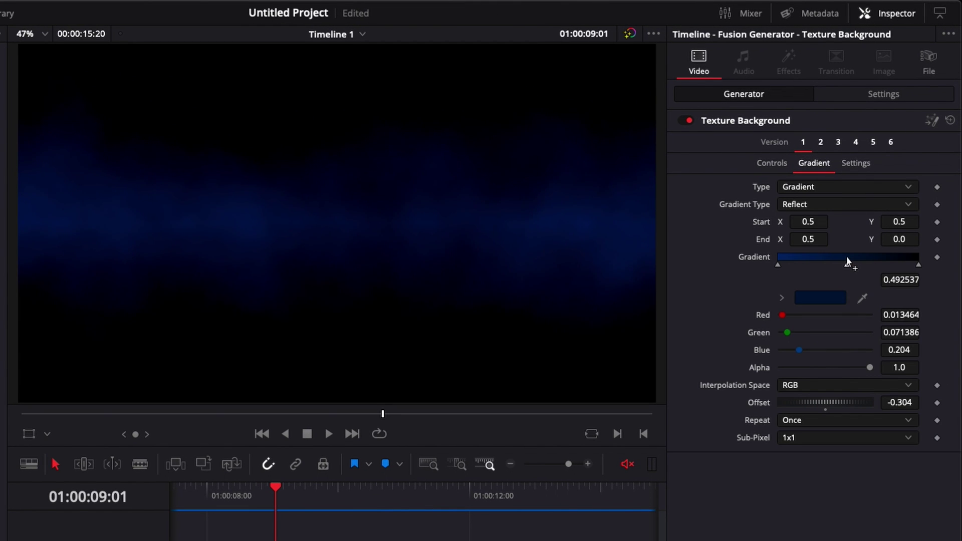
left_click(779, 266)
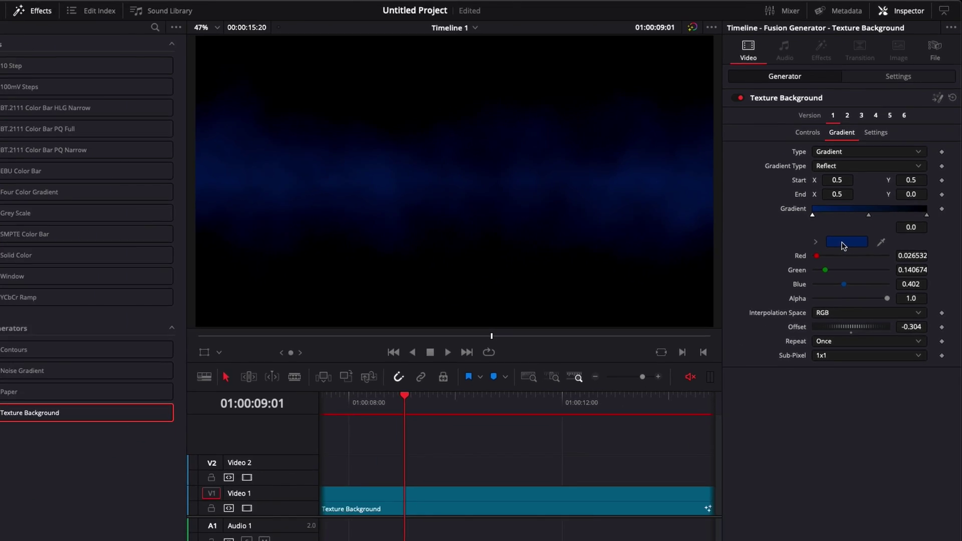
left_click(814, 300)
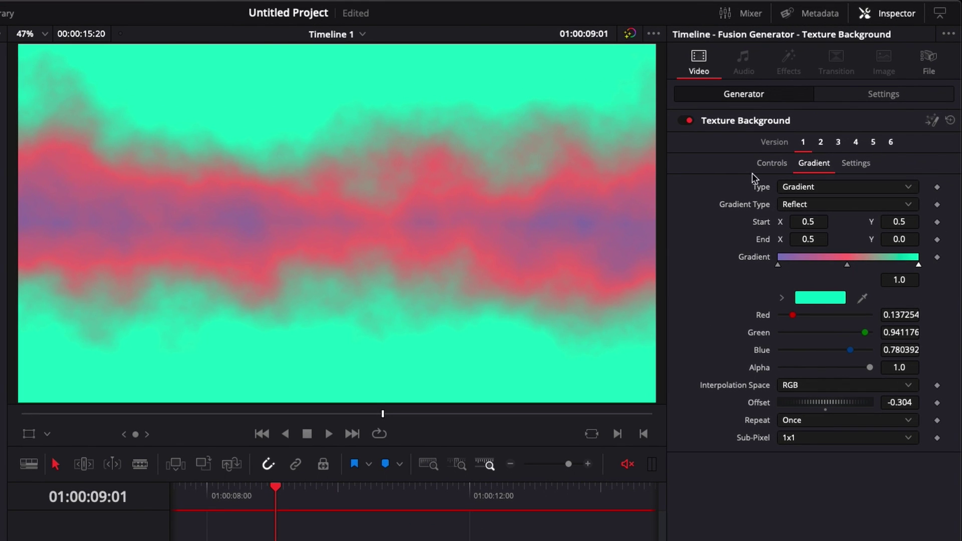
Step: Set the Texture Background's Seethe Rate to 0.063 and enable Discontinuous and Inverted
left_click(772, 164)
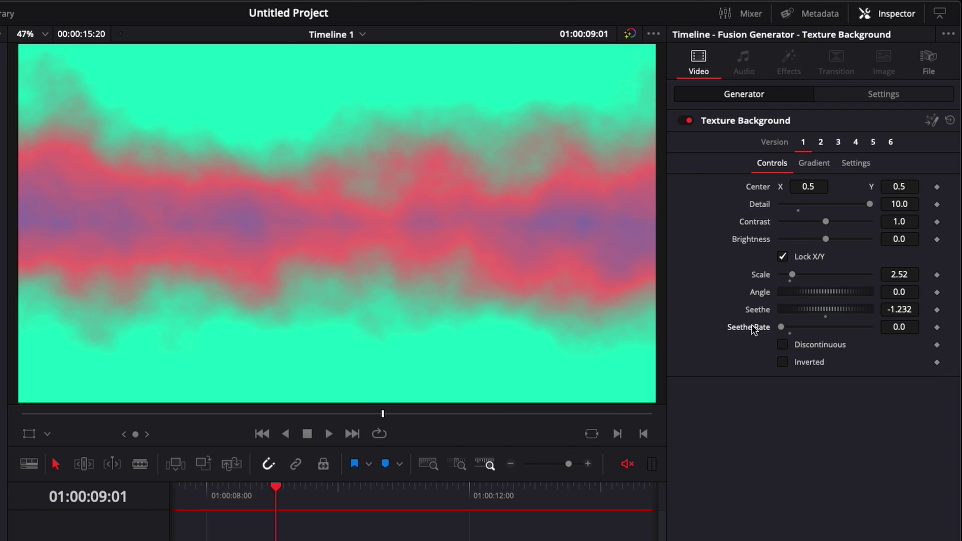
left_click_drag(781, 327, 787, 327)
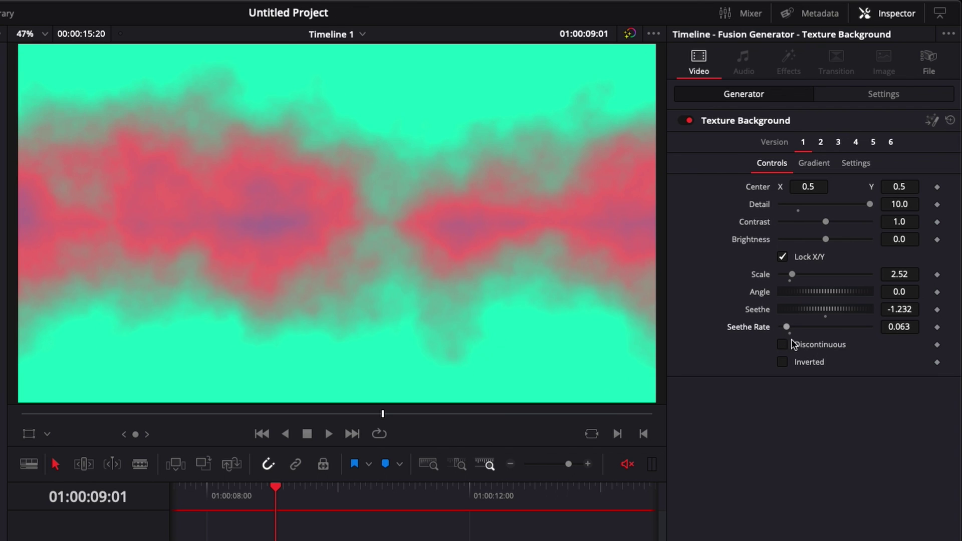
left_click(783, 344)
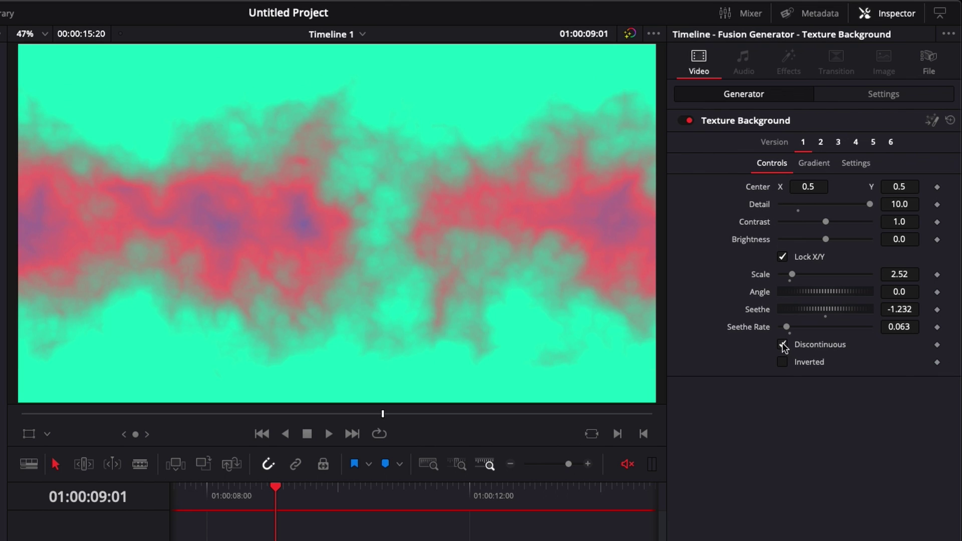
left_click(783, 361)
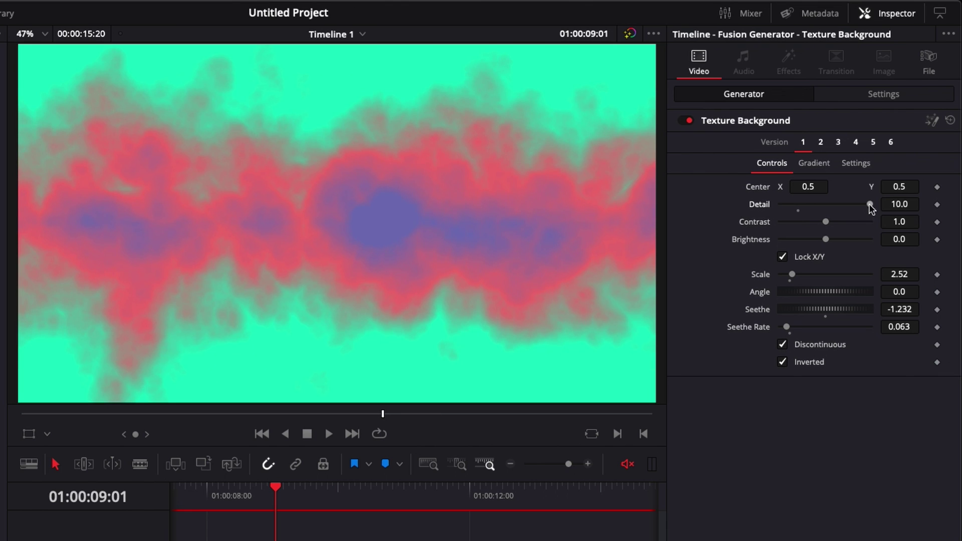
Step: Set the Texture Background's Detail to 8.58, Contrast to 0.67 and Brightness to -0.56, and play back the animation
left_click_drag(871, 204, 806, 240)
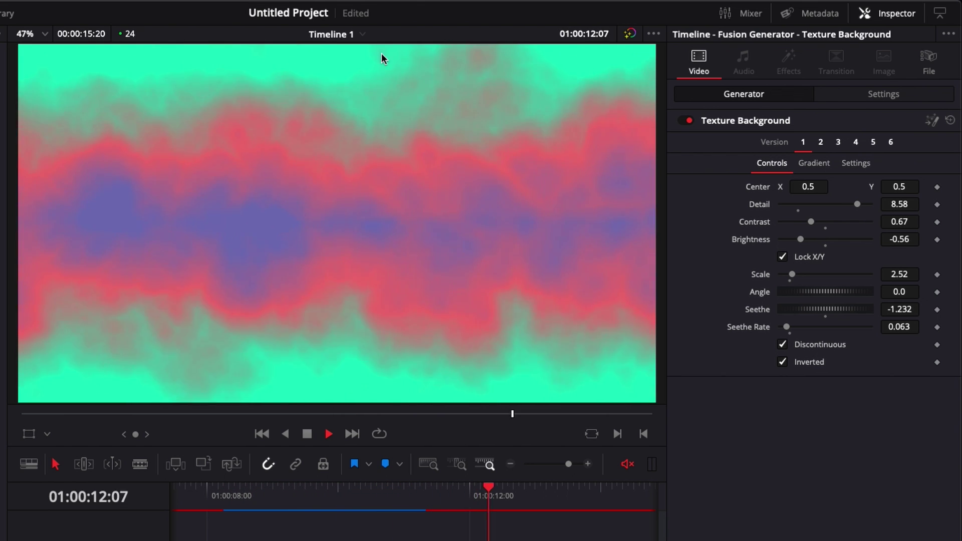
key("space")
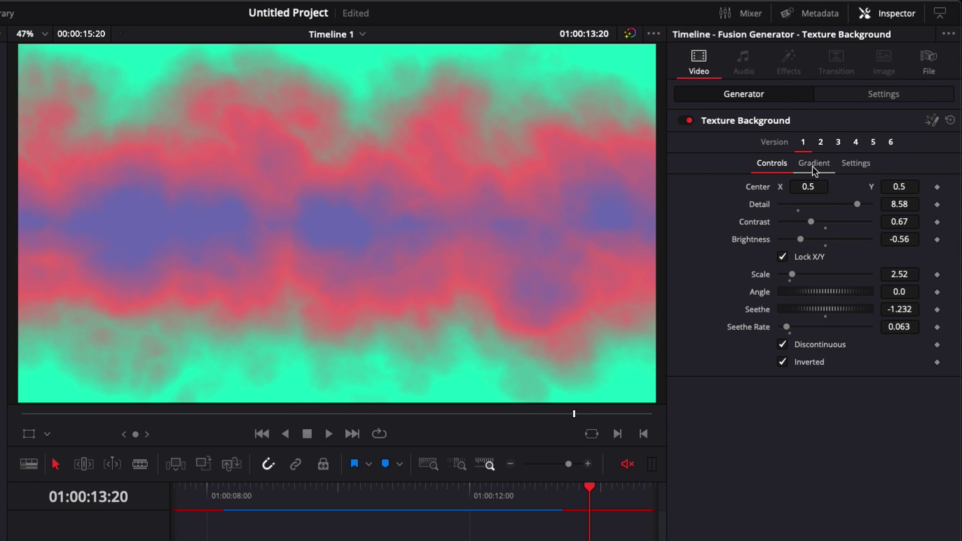
Step: Swap the purple and red stops of the Texture Background's gradient, placing red at 0.0 and purple at about 0.46
left_click(813, 166)
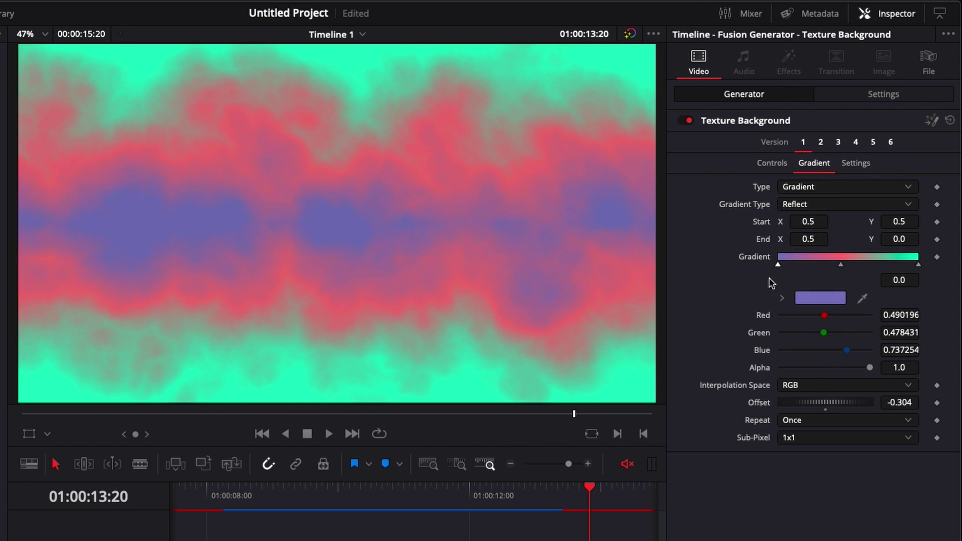
left_click(841, 265)
left_click_drag(841, 266, 775, 267)
left_click(808, 266)
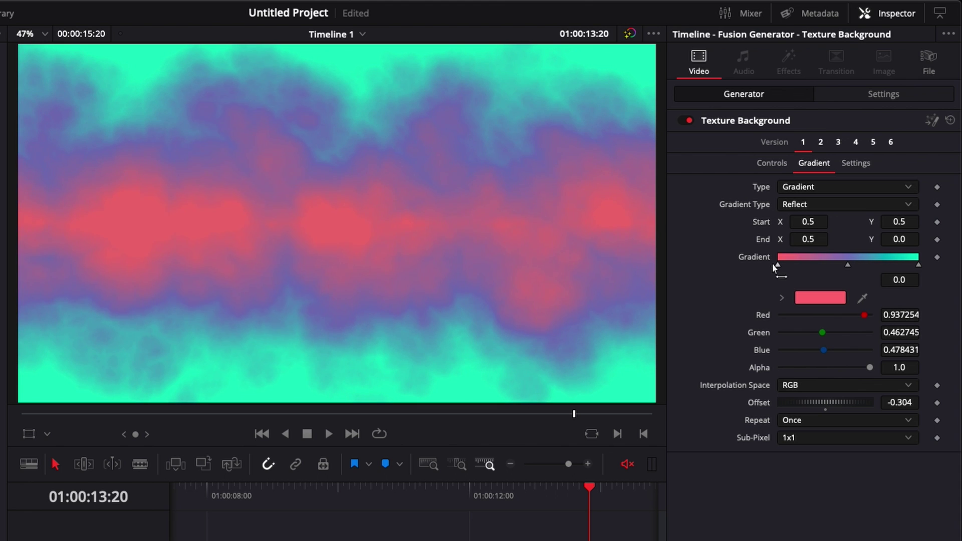
left_click(849, 266)
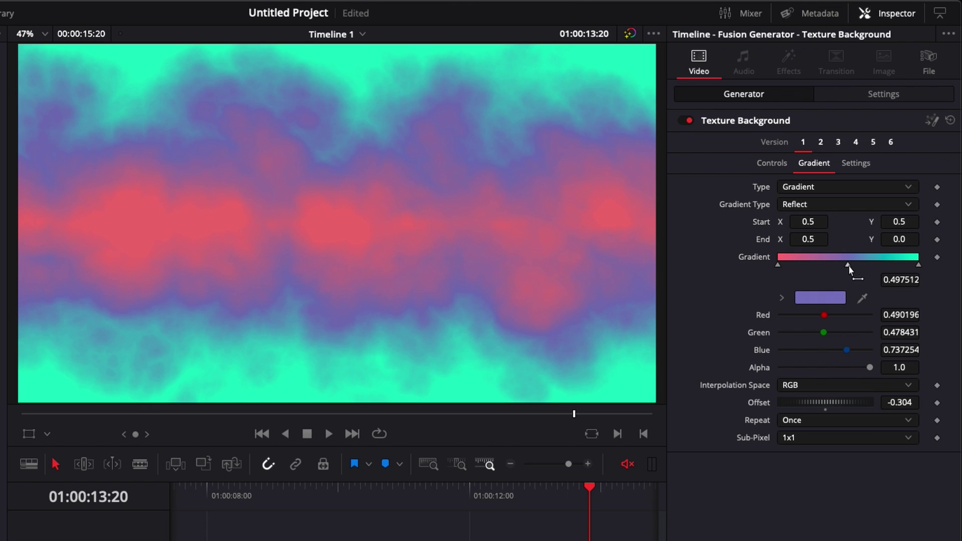
left_click_drag(849, 267, 844, 267)
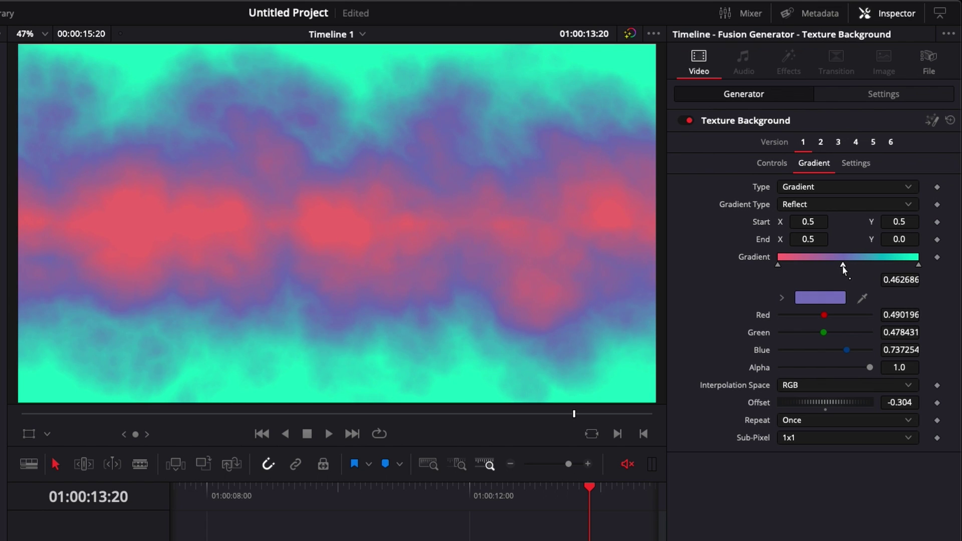
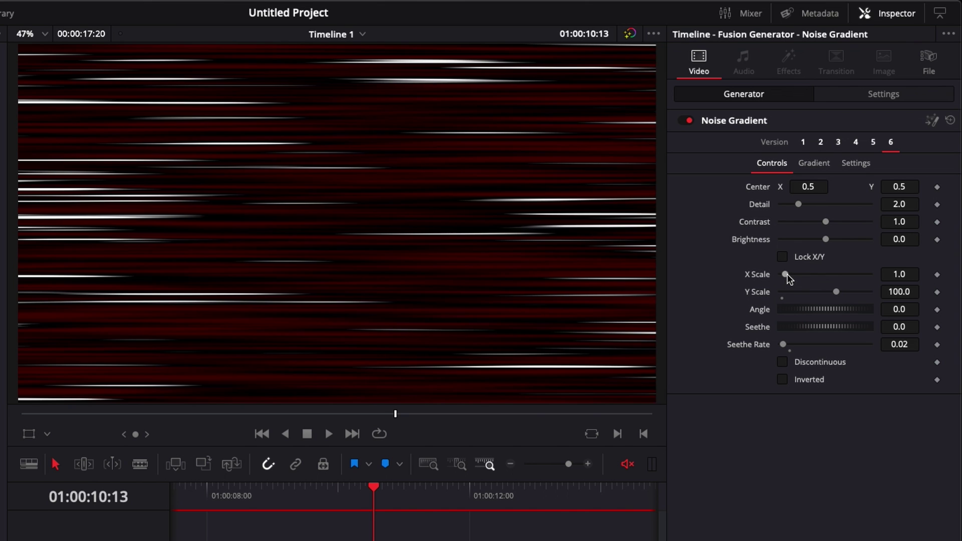
Step: Set the version 6 Noise Gradient's X Scale to 20.0, Y Scale to 0.0 and Angle to 60.0
left_click_drag(787, 273, 911, 284)
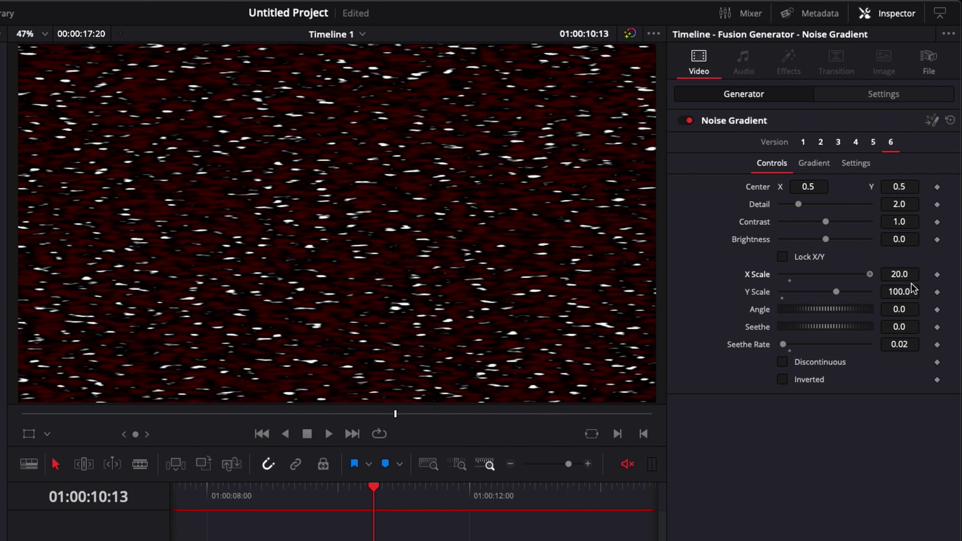
left_click_drag(837, 292, 765, 292)
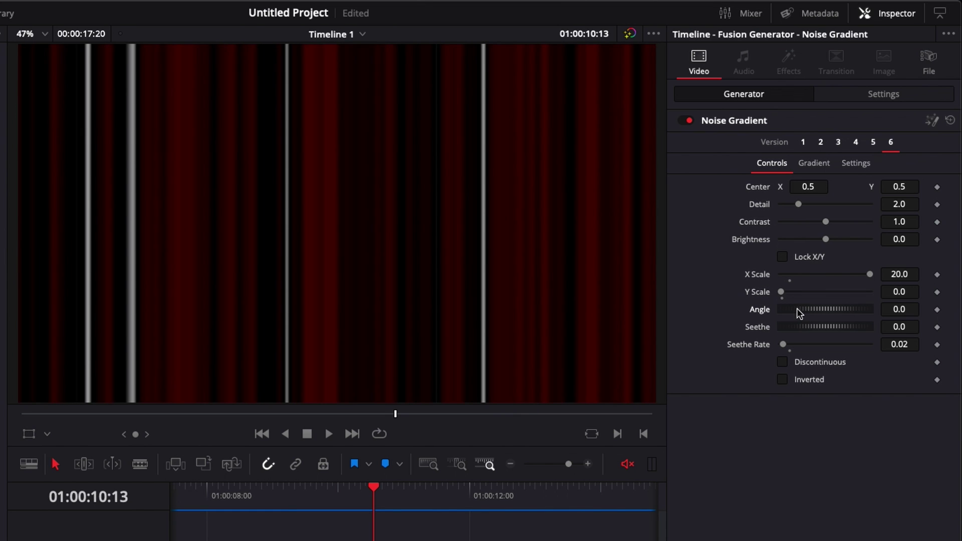
left_click_drag(797, 309, 813, 310)
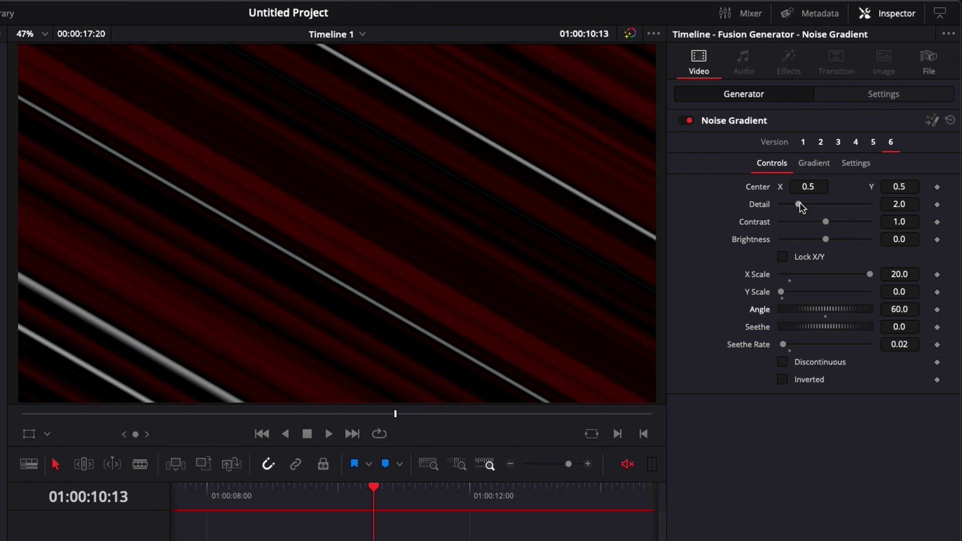
Step: Set the Noise Gradient's Detail to 2.52, Contrast to 2.78 and Brightness to -0.02, and play back the diagonal lines
mouse_move(801, 202)
left_mouse_down()
mouse_move(854, 221)
mouse_move(804, 240)
mouse_move(826, 240)
left_mouse_up()
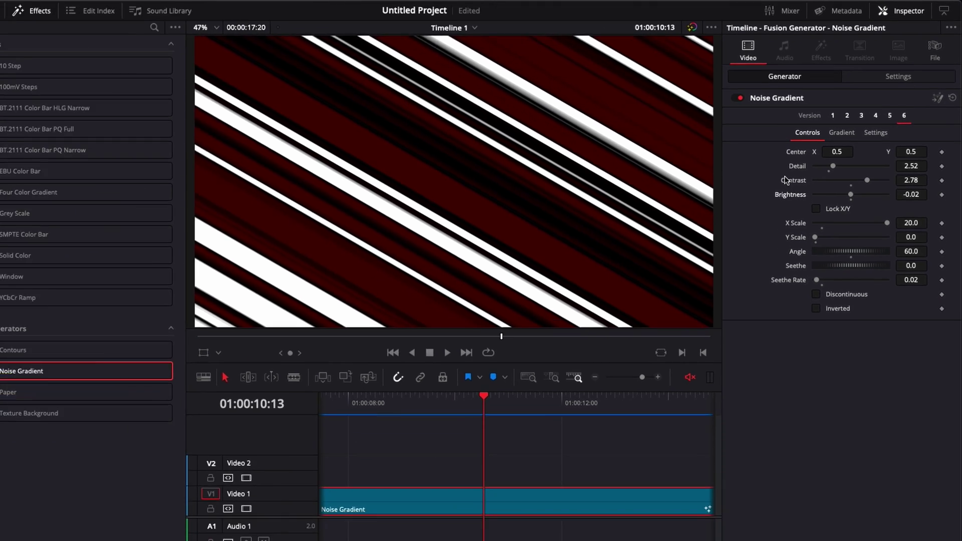
left_click(261, 488)
key("space")
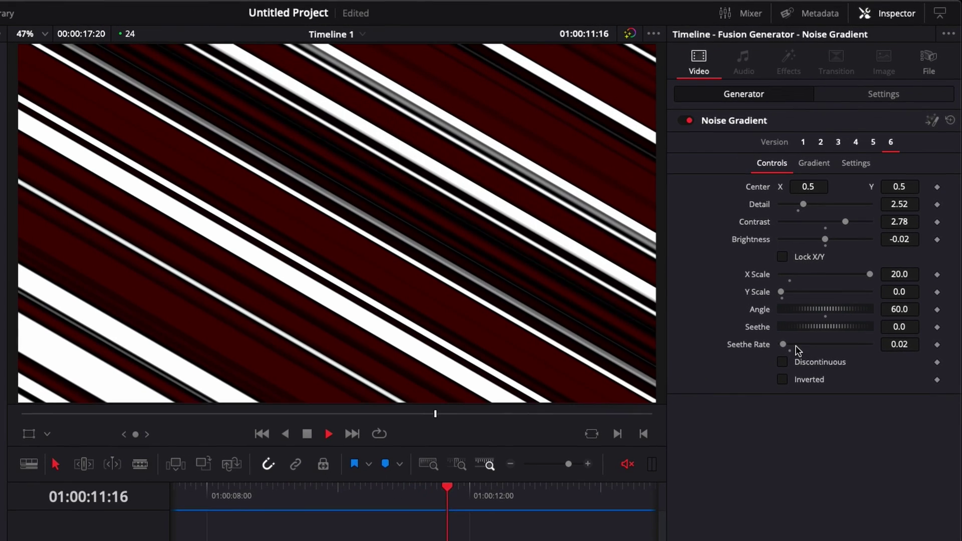
key("space")
Step: Set the Noise Gradient's Seethe Rate to 0.055, play back the clip and raise its Brightness
left_click_drag(783, 344, 785, 344)
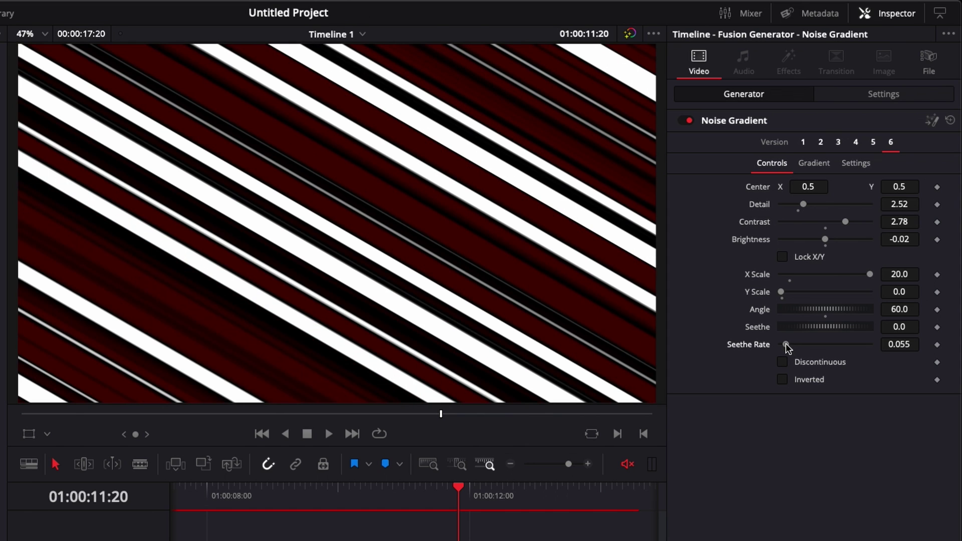
left_click(238, 496)
key("space")
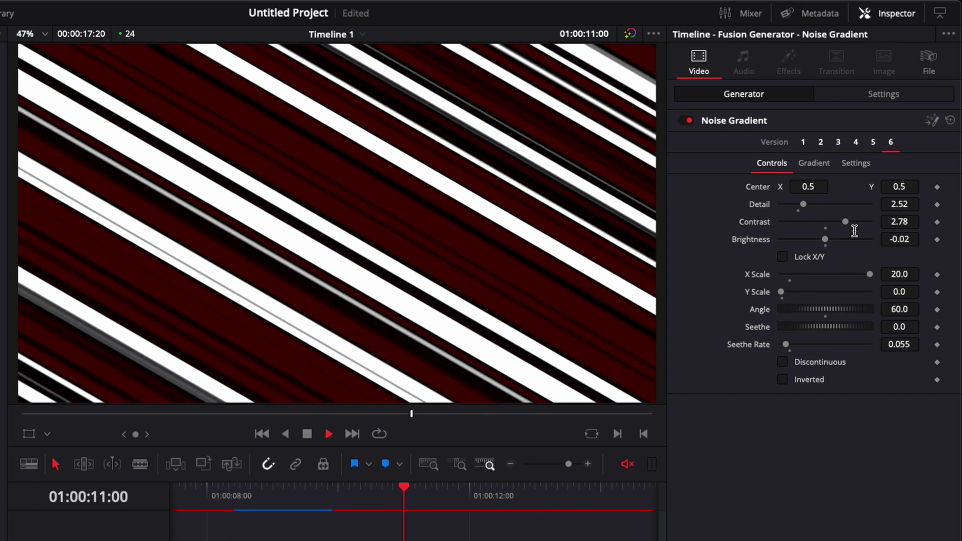
key("space")
left_click_drag(824, 239, 845, 239)
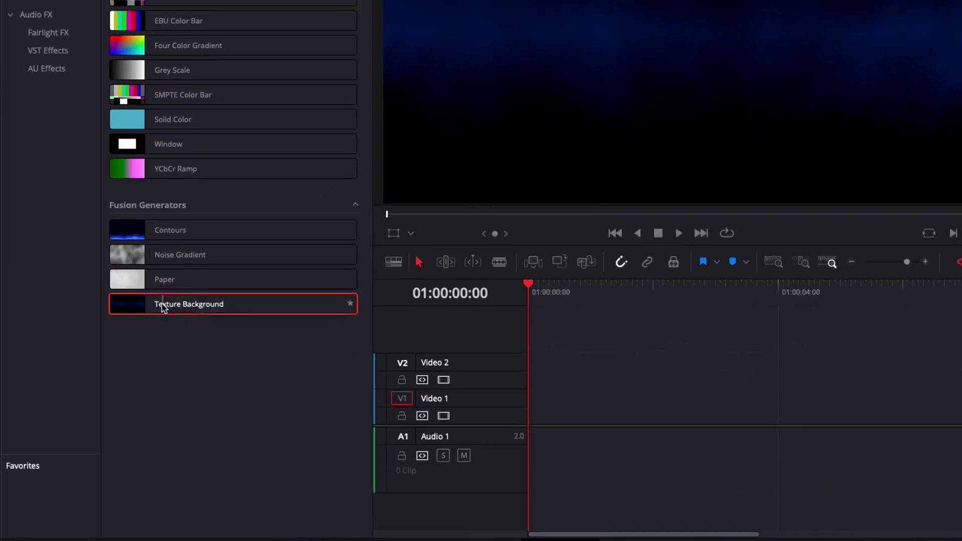
Step: Add a Texture Background generator to the Video 1 track and extend it to a duration of about 00:00:15:21
left_click_drag(166, 309, 579, 394)
left_click_drag(911, 412, 961, 399)
left_click_drag(802, 443, 803, 442)
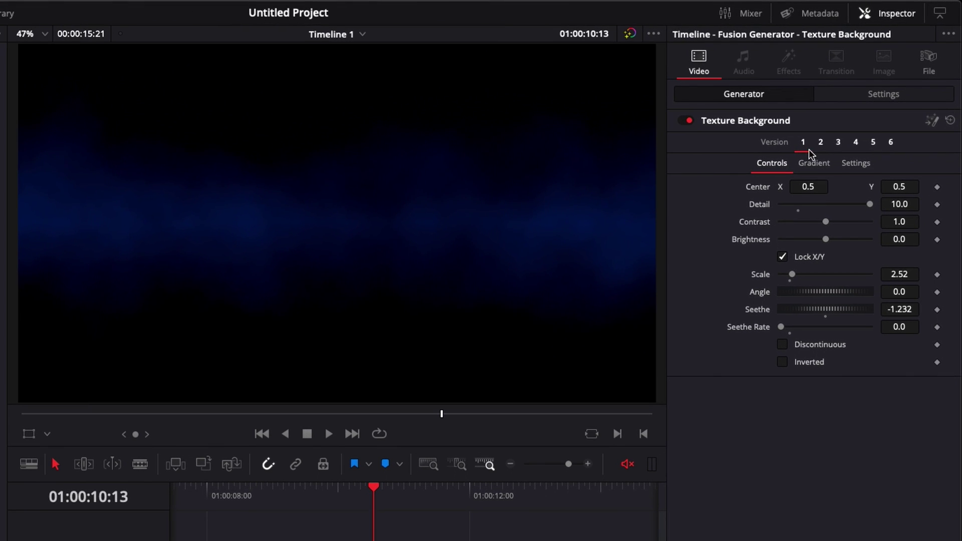
Step: Switch the Texture Background to version 5 and set its gradient type to Cross
left_click(873, 143)
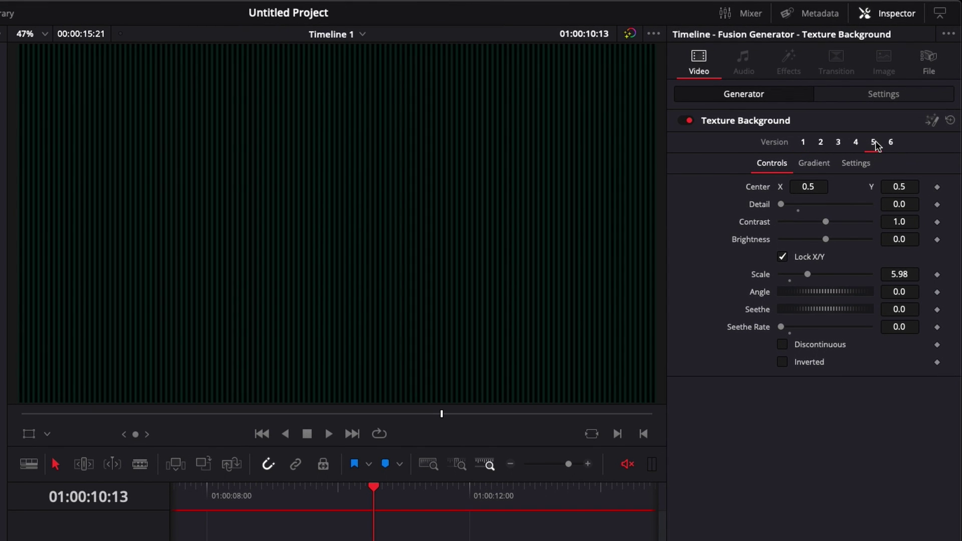
left_click(825, 163)
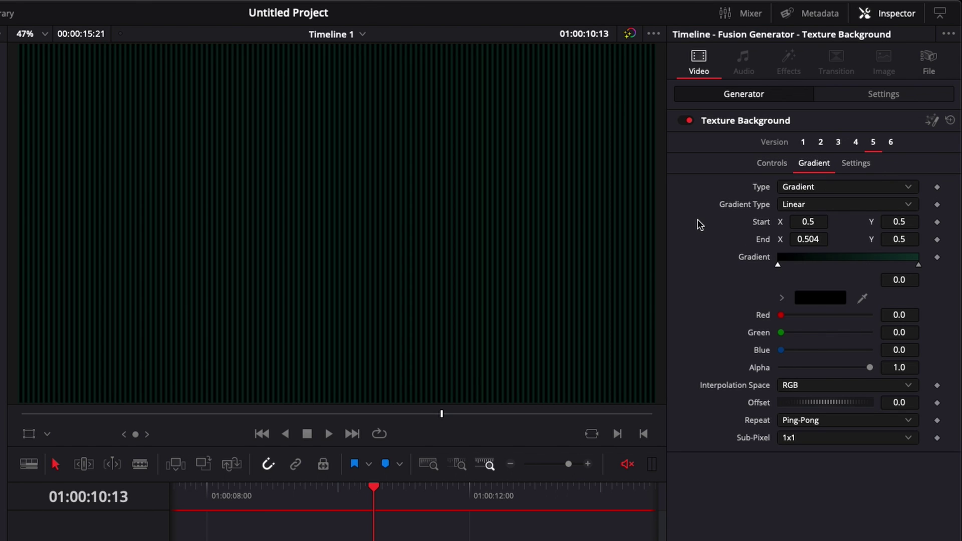
left_click(804, 207)
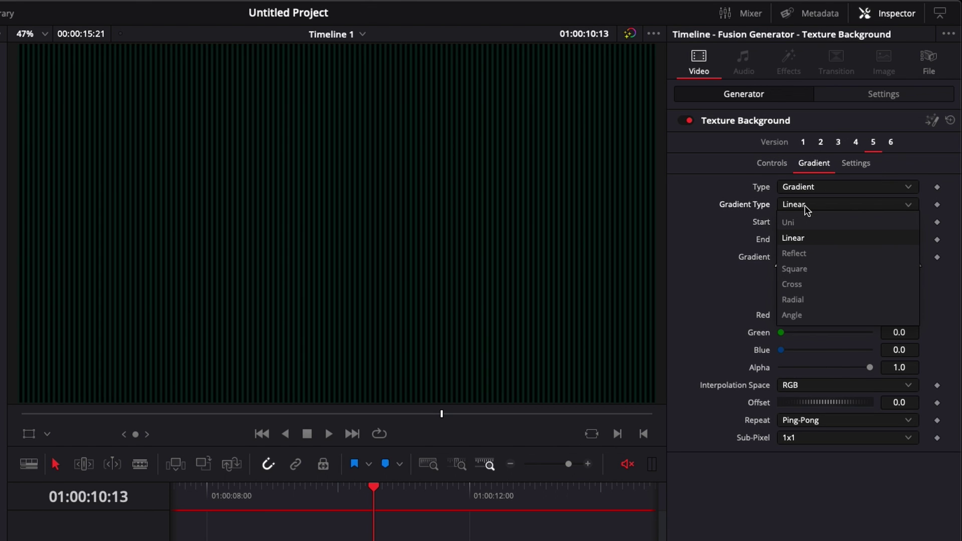
left_click(797, 285)
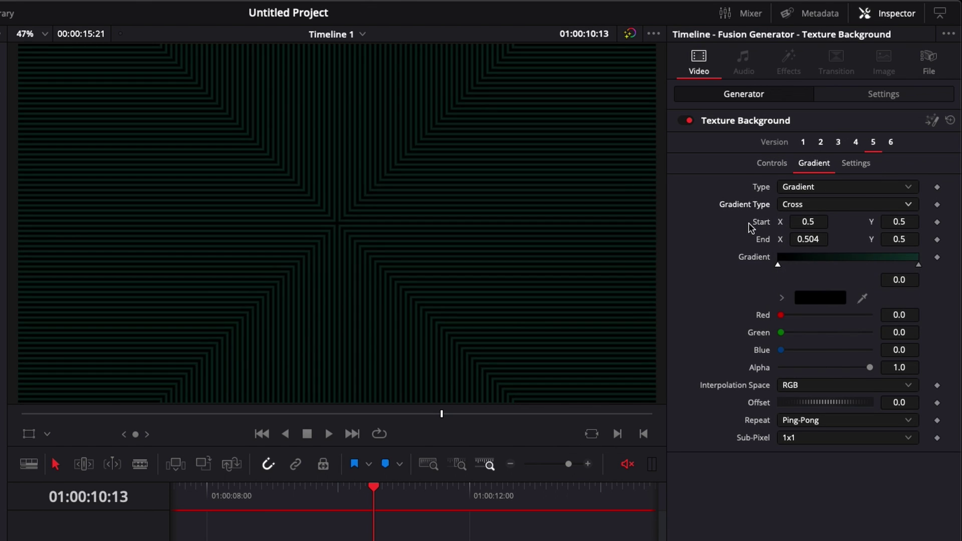
Step: Set the gradient's Start X to 0.488 and recolour it with 28262C and 998FC7 from the Coolors palette
left_click_drag(818, 221, 808, 222)
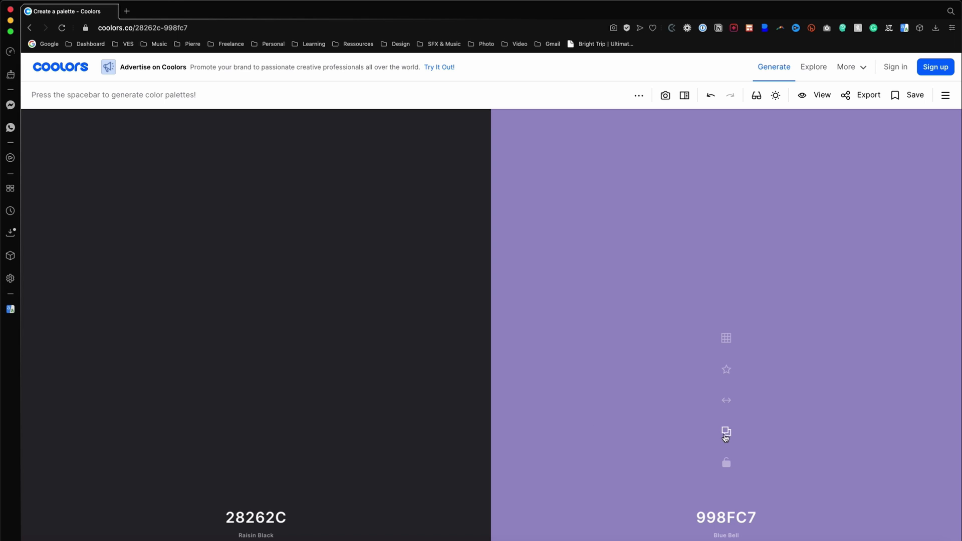
left_click(725, 433)
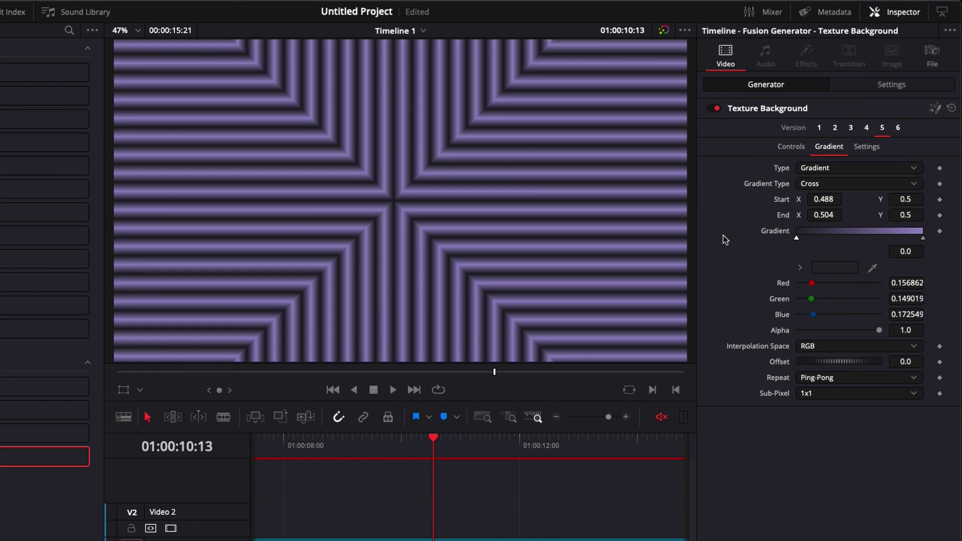
Step: Set the Texture Background's Detail to 10.0, Contrast to 5.0 and Brightness to 1.0, and slightly raise its Seethe Rate
left_click(792, 148)
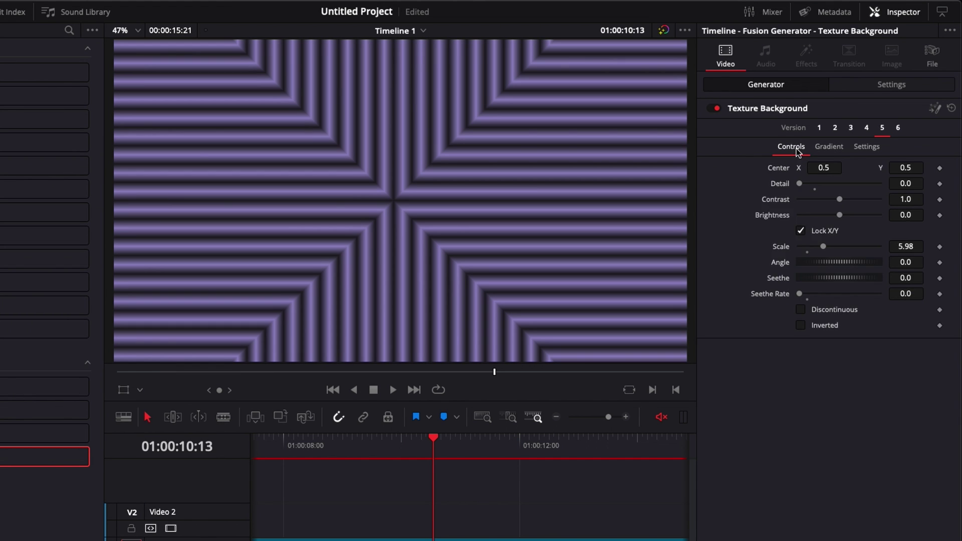
left_click_drag(800, 185, 904, 188)
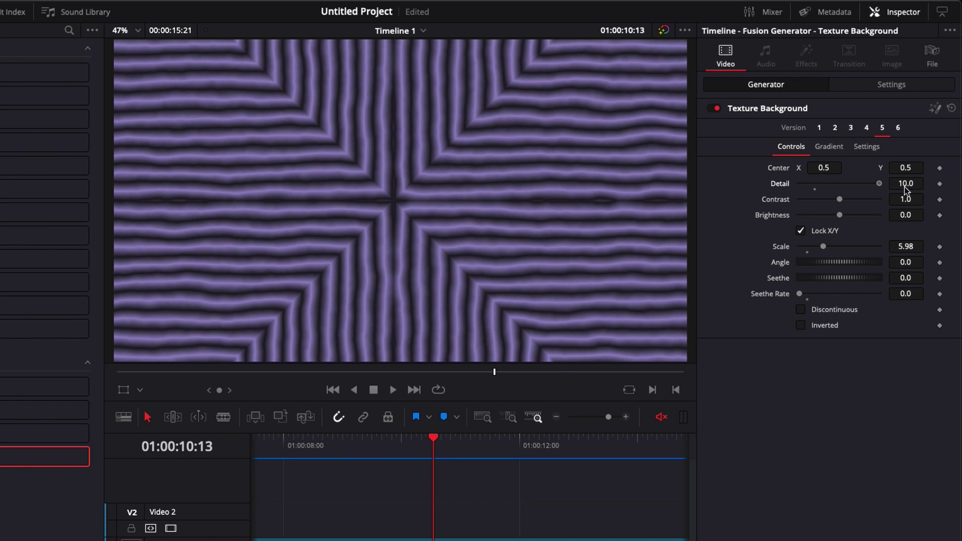
left_click_drag(840, 199, 938, 202)
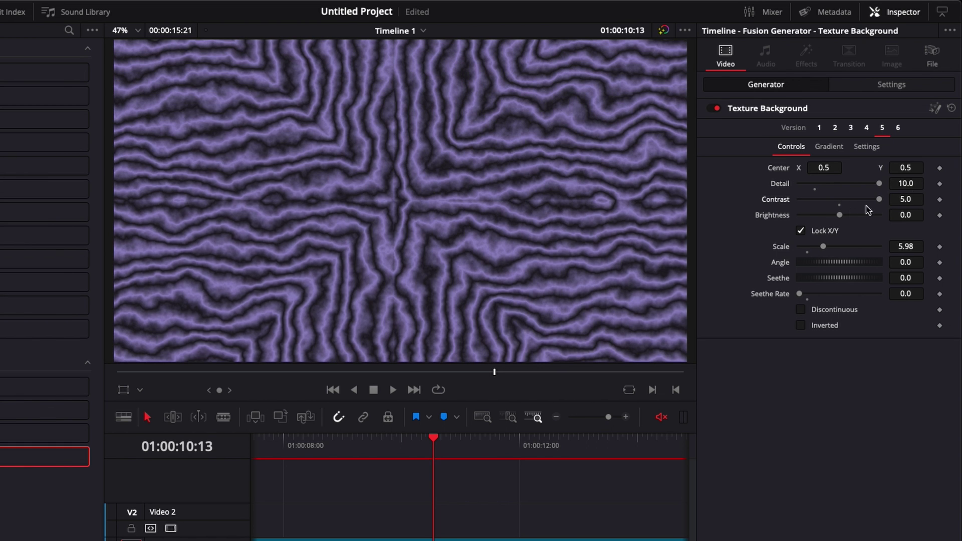
left_click_drag(840, 216, 911, 215)
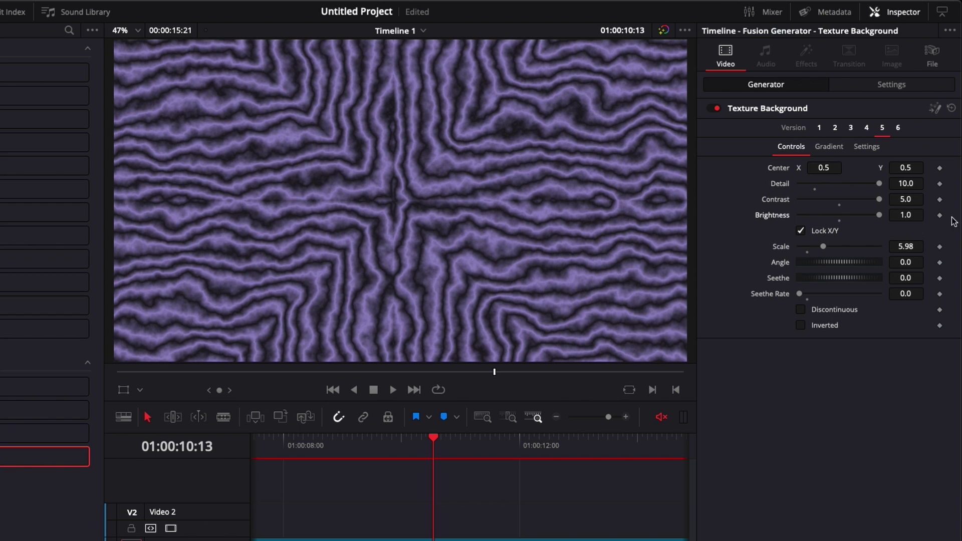
left_click_drag(800, 294, 809, 295)
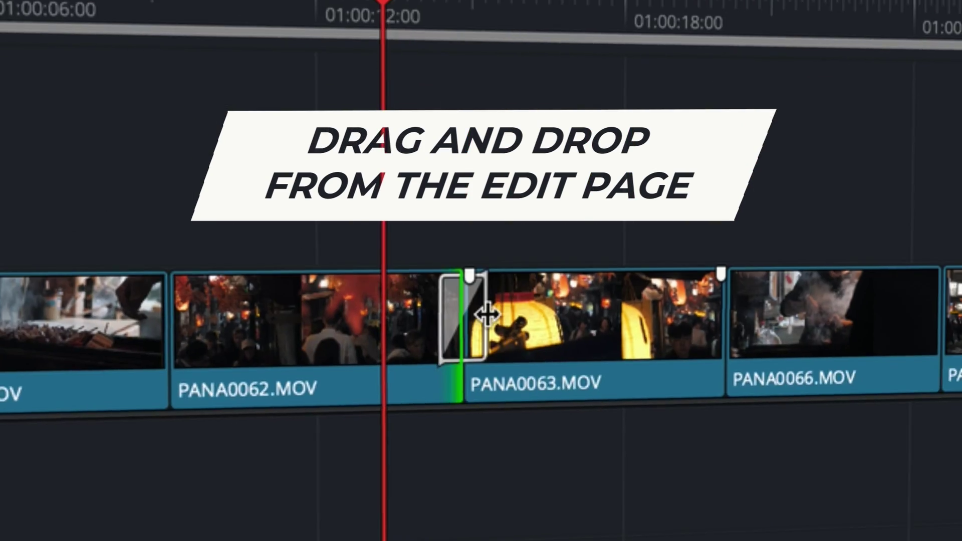
Step: Lengthen the transition at the cut between PANA0062.MOV and PANA0063.MOV, and open the template's icon choices
left_click_drag(483, 312, 536, 343)
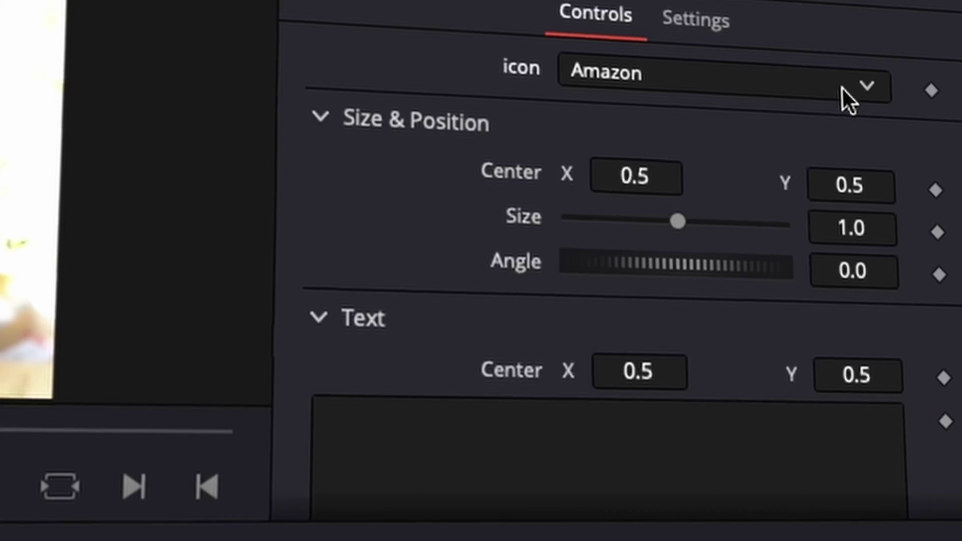
left_click(848, 95)
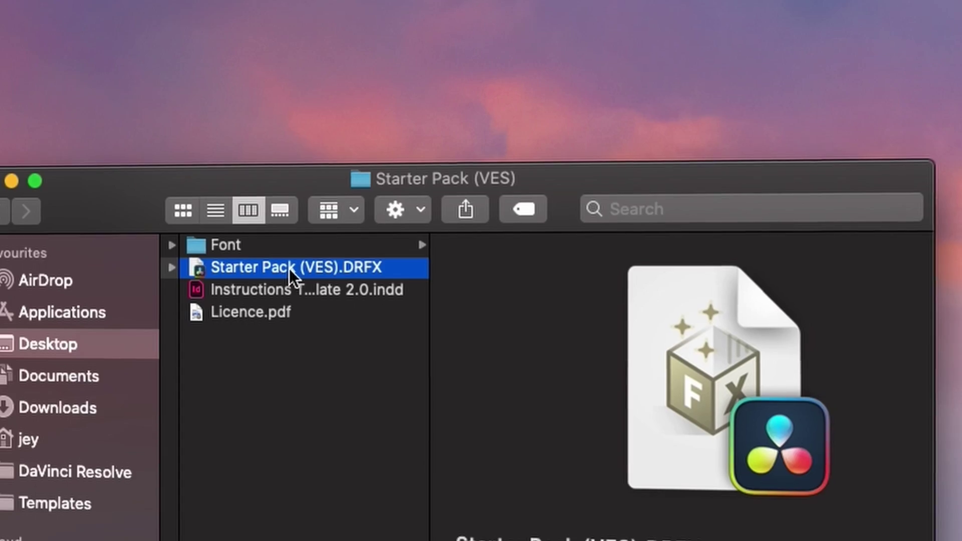
Step: Open Starter Pack (VES).DRFX in Finder to start installing the template bundle
double_click(286, 268)
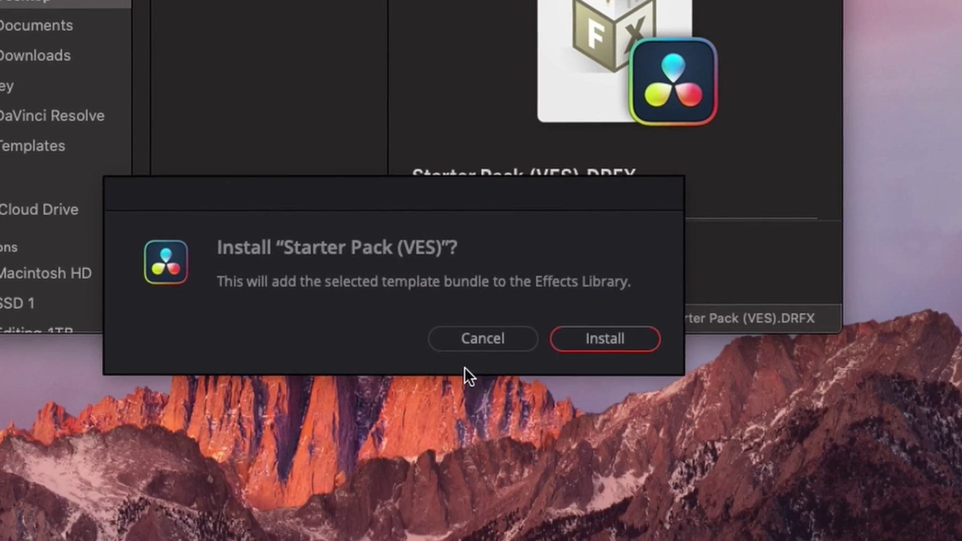